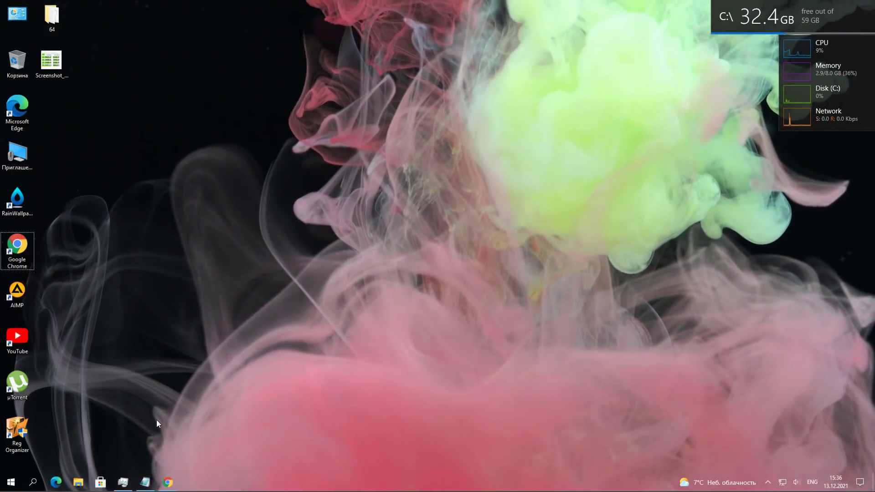
Switch to Google Chrome and highlight the Tor Browser download page's address, torproject.org/ru/download/
mouse_move(168, 482)
click(169, 437)
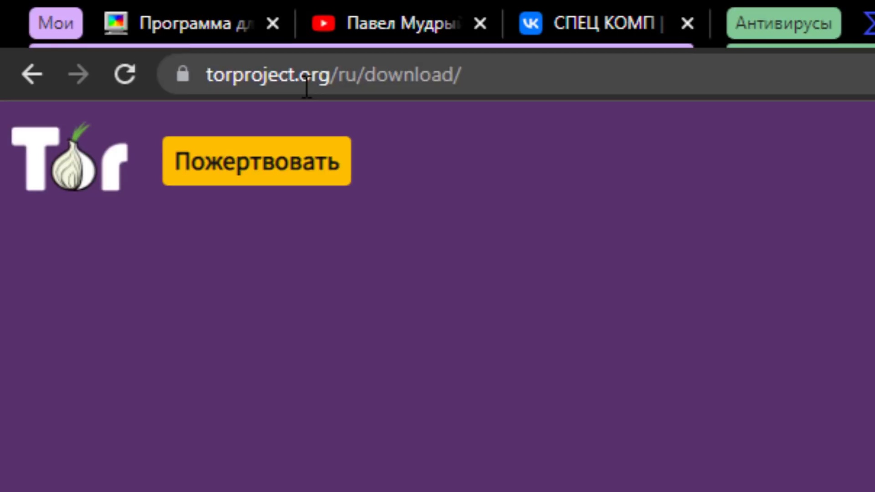
drag(468, 74, 204, 74)
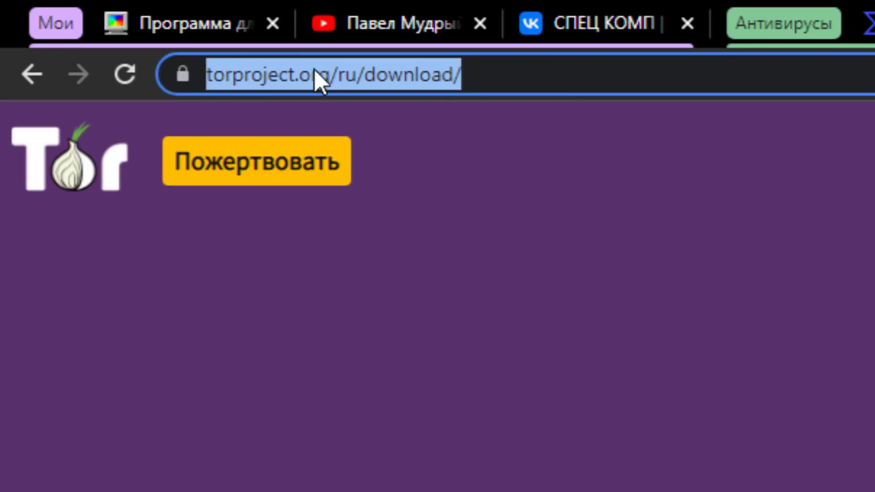
click(536, 75)
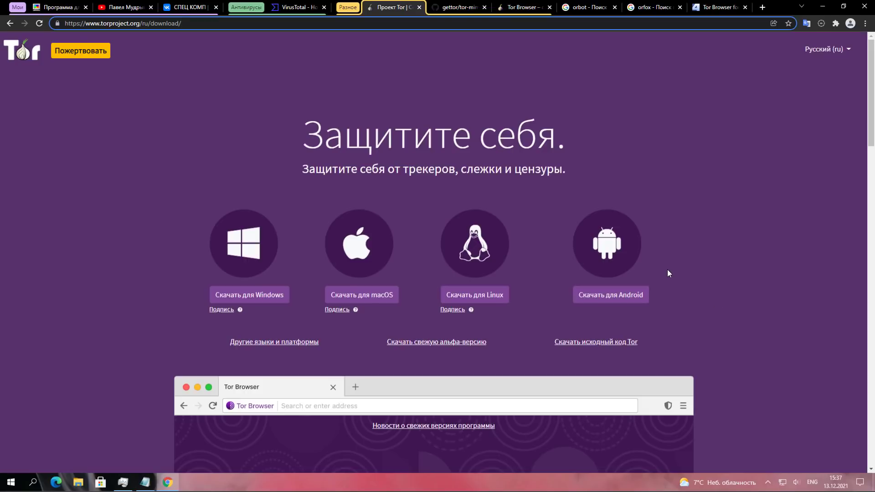
Switch to the gettor/tor-mirrors page on GitHub and highlight its web address
click(458, 7)
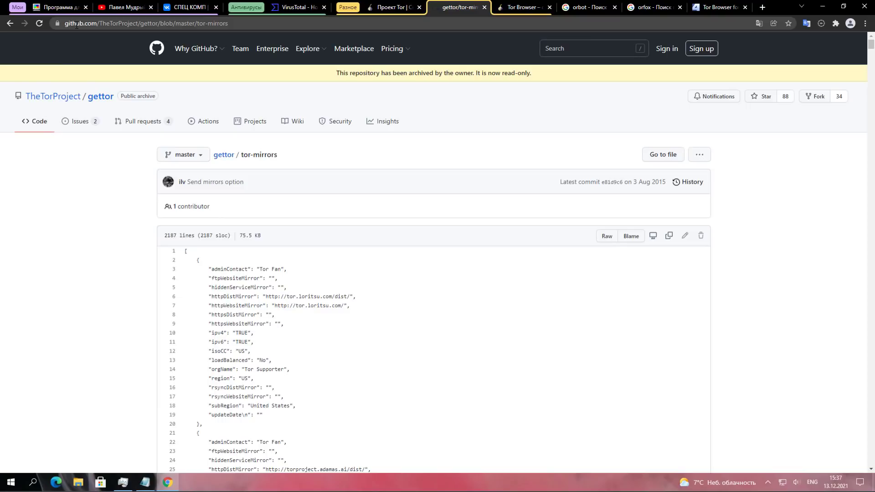
drag(65, 24, 237, 30)
key(End)
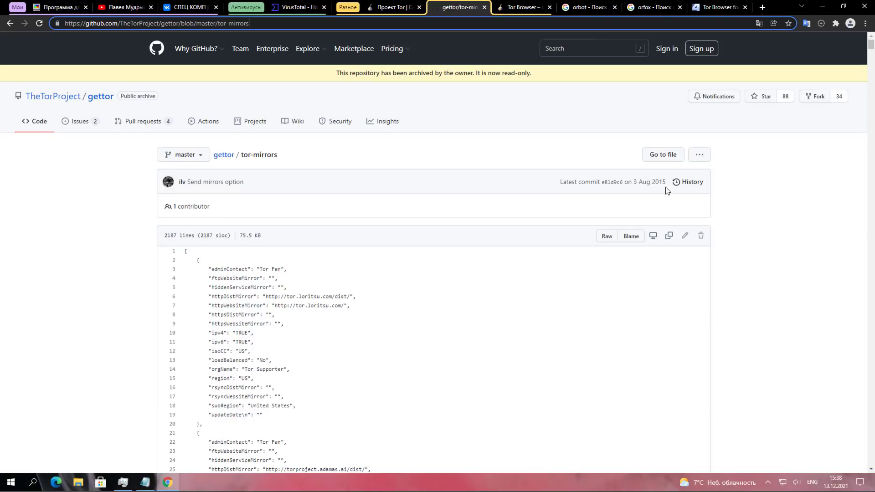
Examine the mirror list, highlighting the first entry's httpDistMirror address and its subRegion, and look through the following entries
scroll(322, 283, down, 2)
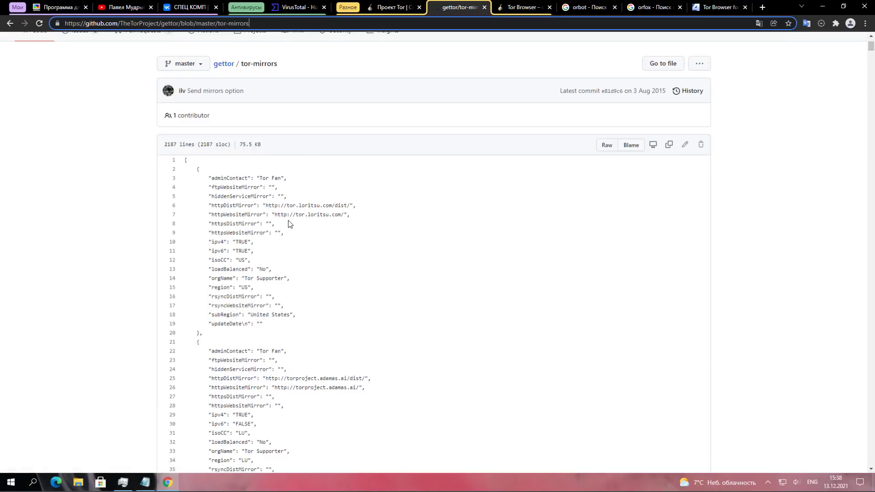
drag(266, 205, 350, 206)
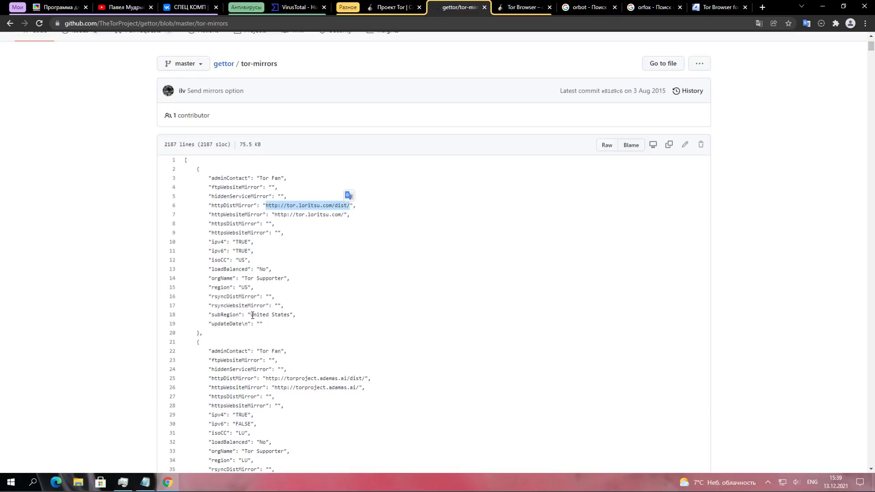
drag(251, 314, 291, 314)
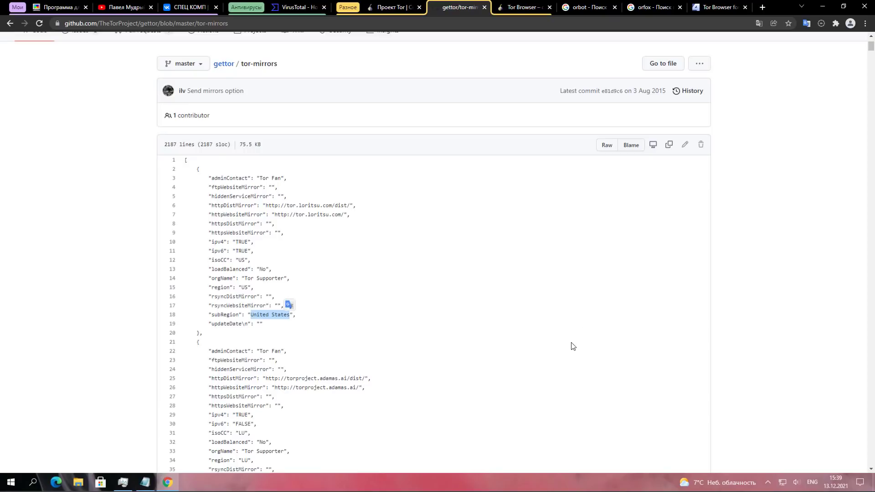
scroll(503, 316, down, 4)
scroll(502, 316, down, 20)
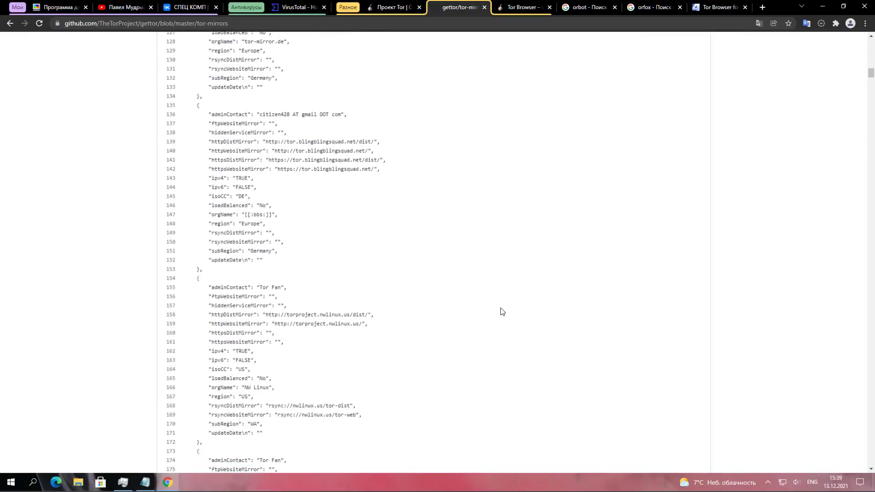
scroll(504, 308, down, 15)
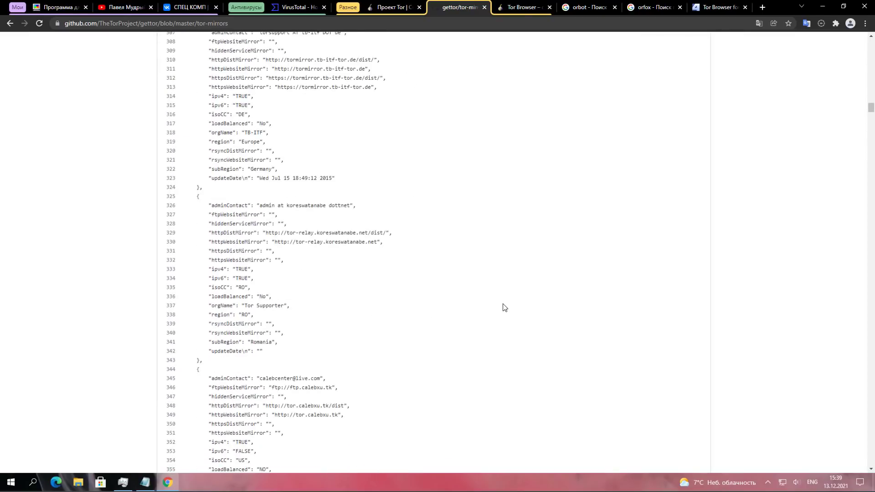
scroll(513, 307, up, 6)
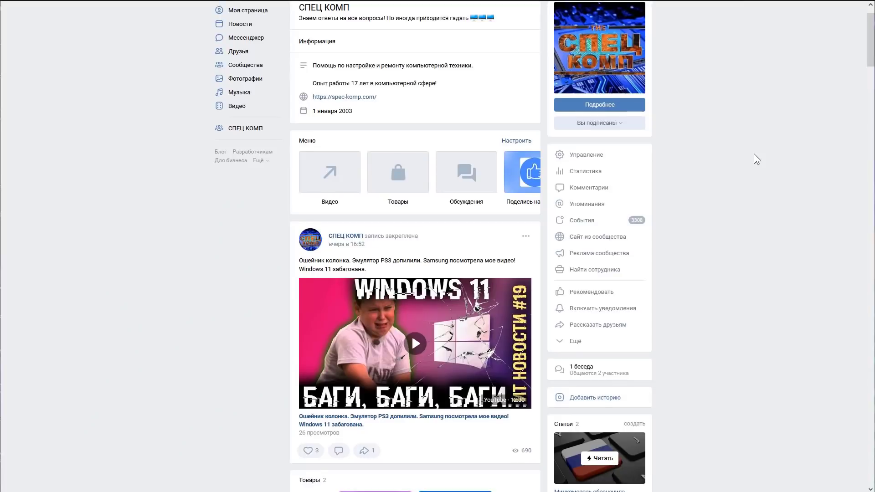
Open the Windows 10 Pro product in the СПЕЦ КОМП community's goods and read its full description
scroll(754, 154, down, 5)
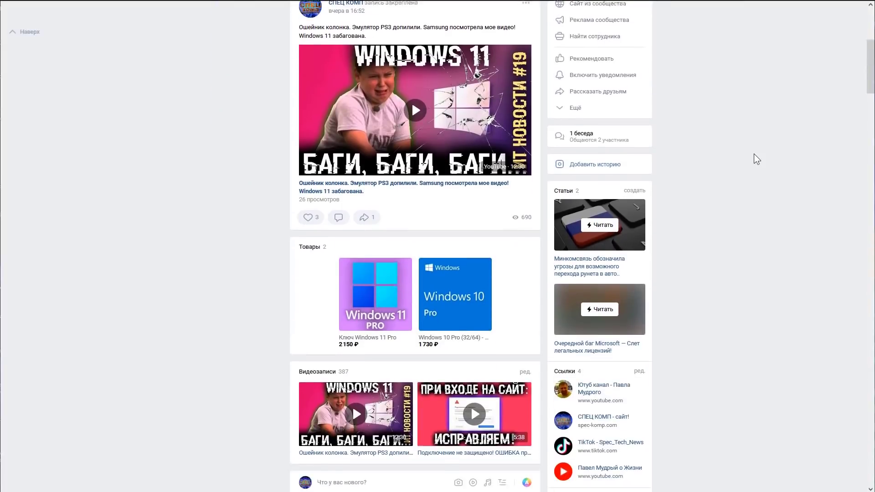
click(456, 267)
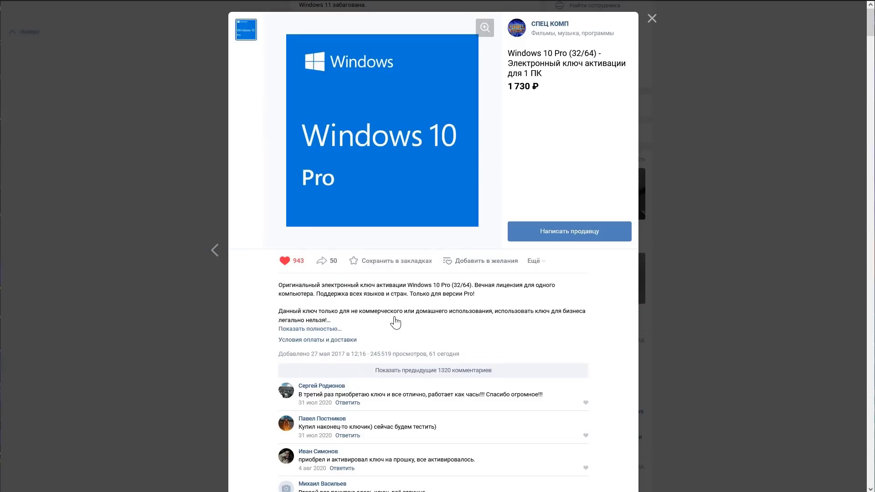
click(291, 329)
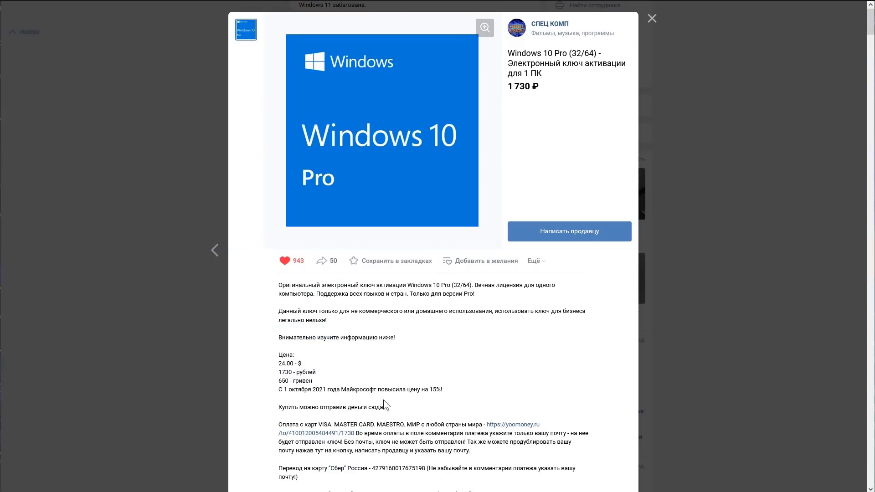
scroll(384, 398, down, 15)
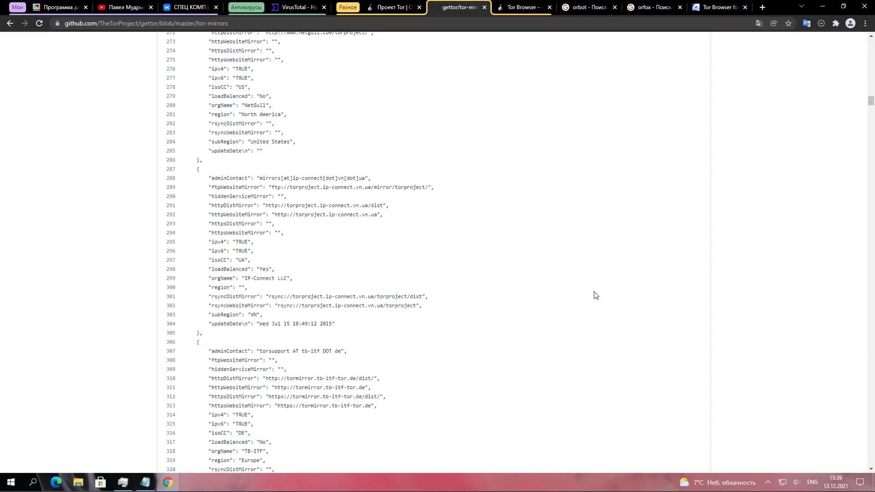
drag(266, 205, 378, 206)
click(379, 206)
mouse_move(375, 205)
mouse_down()
mouse_move(266, 205)
mouse_move(383, 205)
mouse_up()
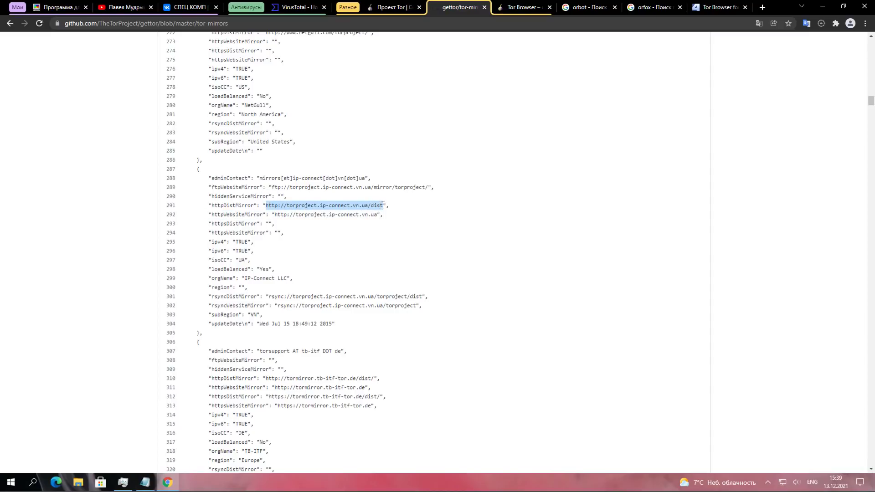
right_click(376, 205)
right_click(321, 208)
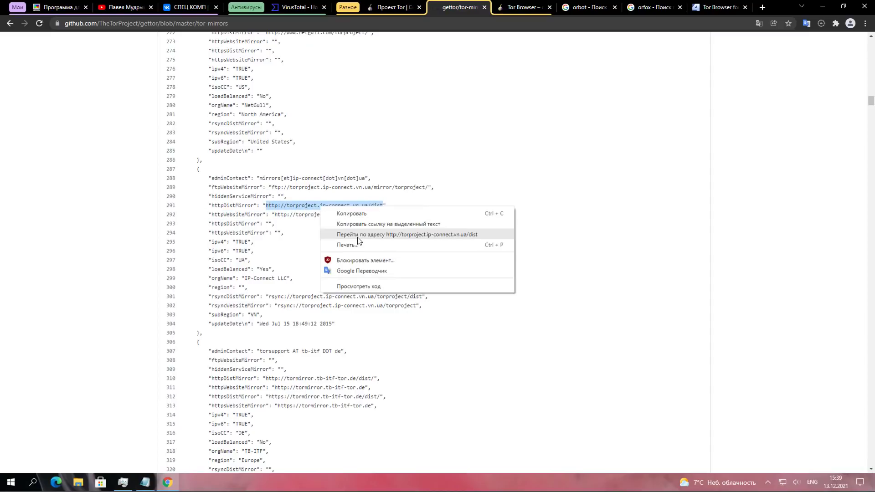
click(366, 236)
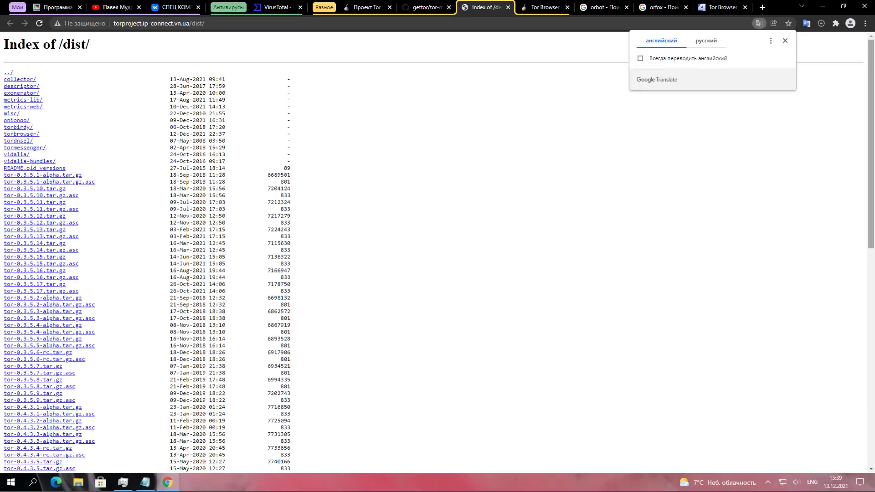
click(784, 41)
Recheck the chosen mirror's entry in the GitHub list, return to the /dist/ index and look through its files and folders
click(421, 7)
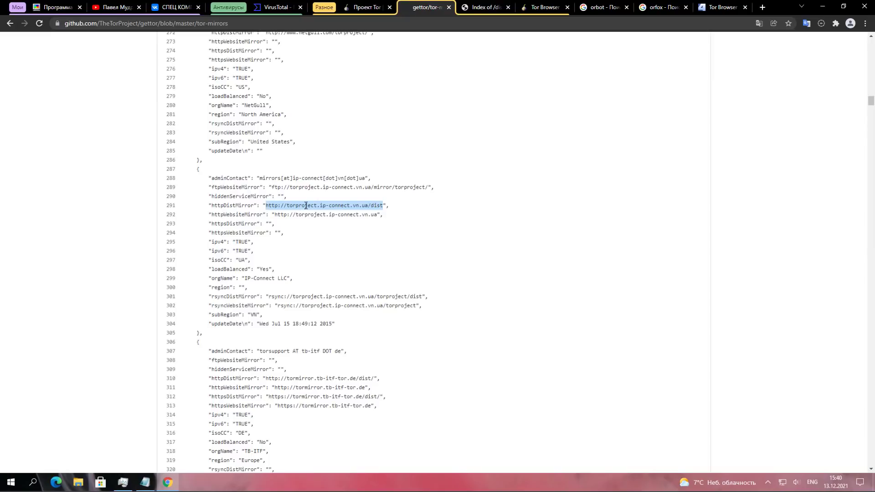
scroll(306, 205, up, 1)
scroll(319, 228, down, 1)
click(483, 7)
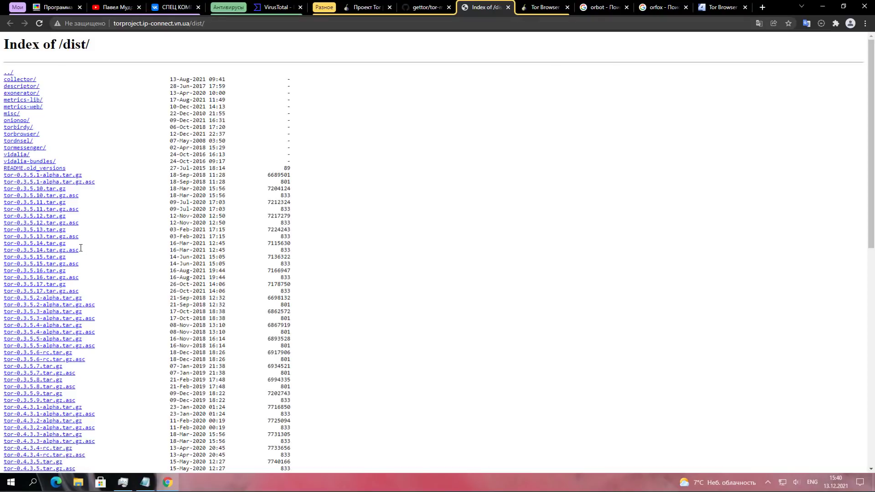
scroll(90, 251, down, 10)
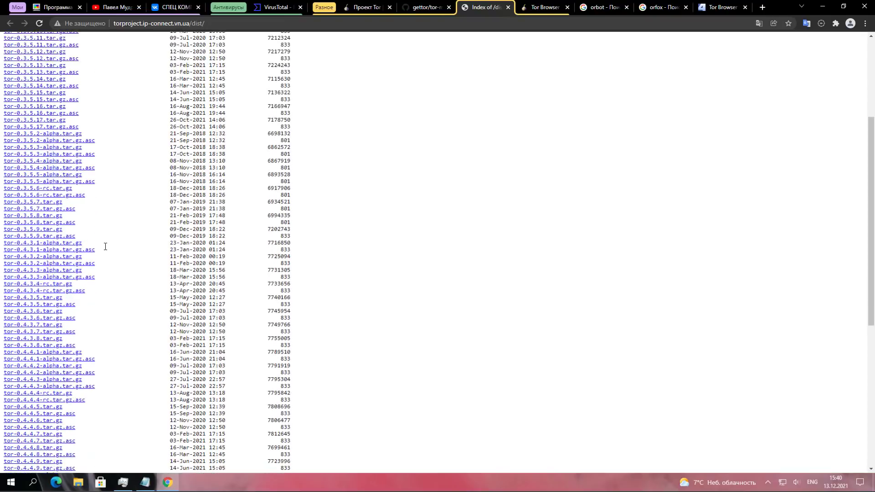
scroll(106, 242, down, 1)
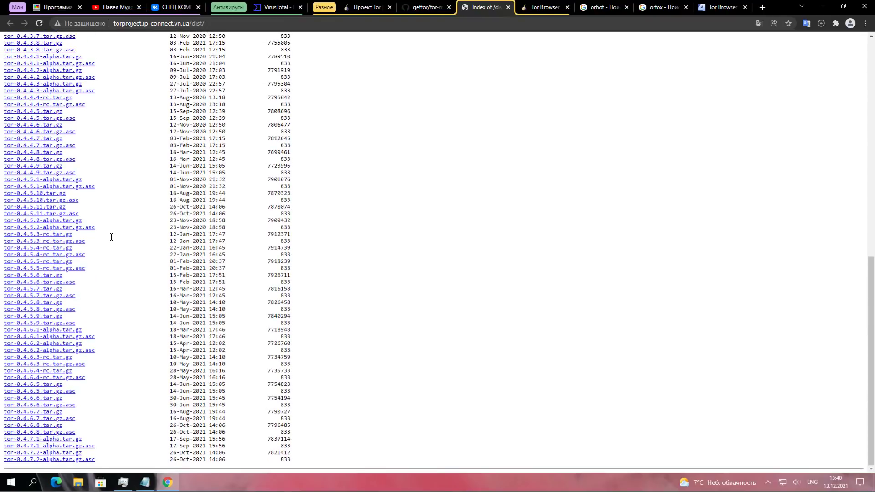
scroll(112, 237, up, 6)
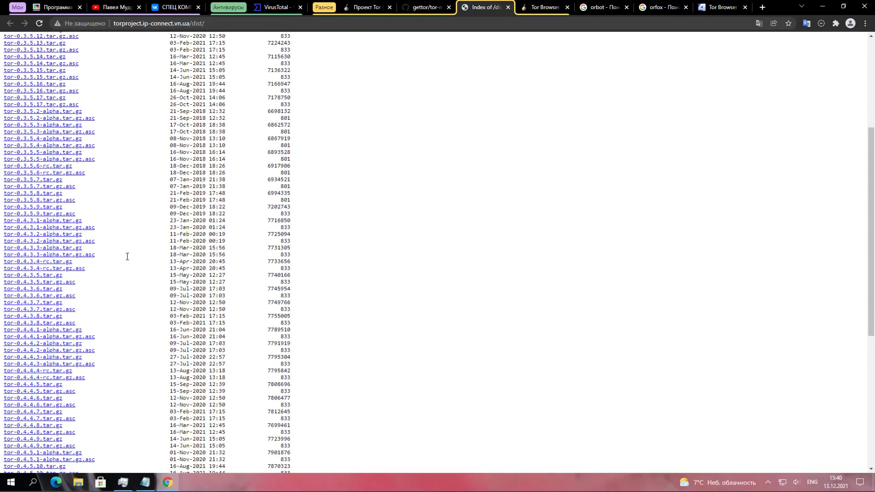
scroll(127, 258, up, 4)
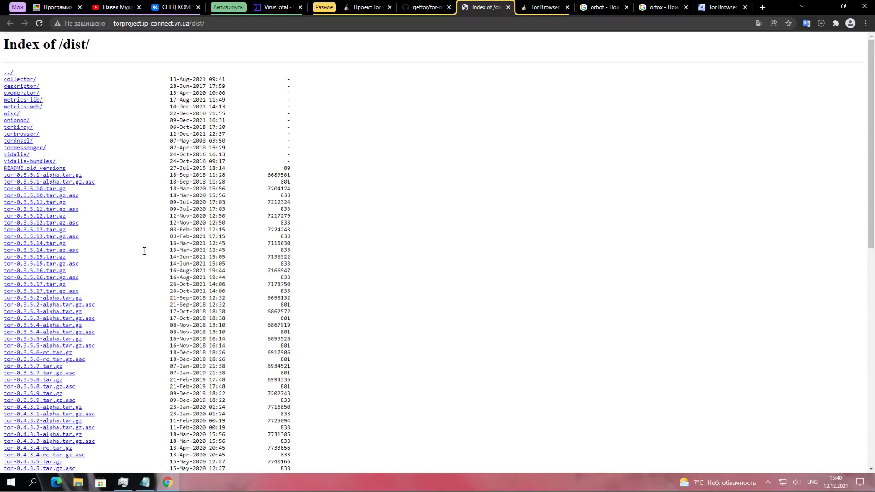
Open the mirror's torbrowser/11.0.2/ folder and download the Russian 64-bit installer torbrowser-install-win64-11.0.2_ru.exe
click(21, 134)
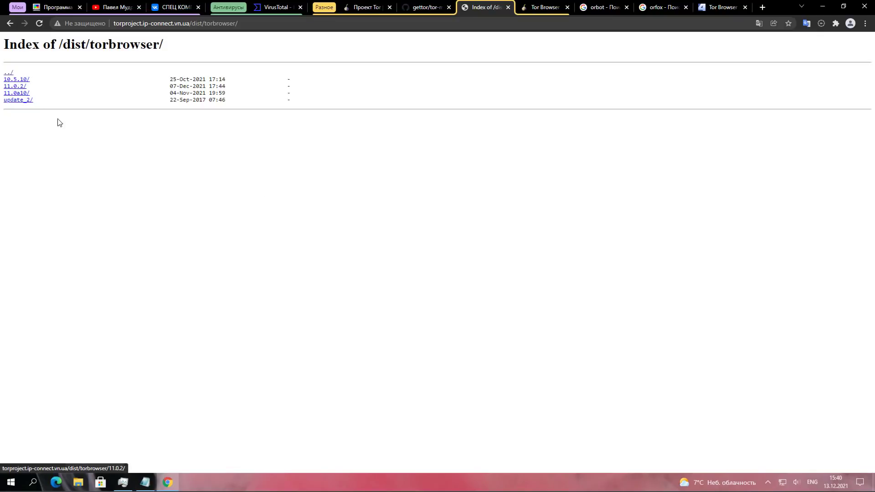
click(13, 86)
scroll(350, 221, down, 20)
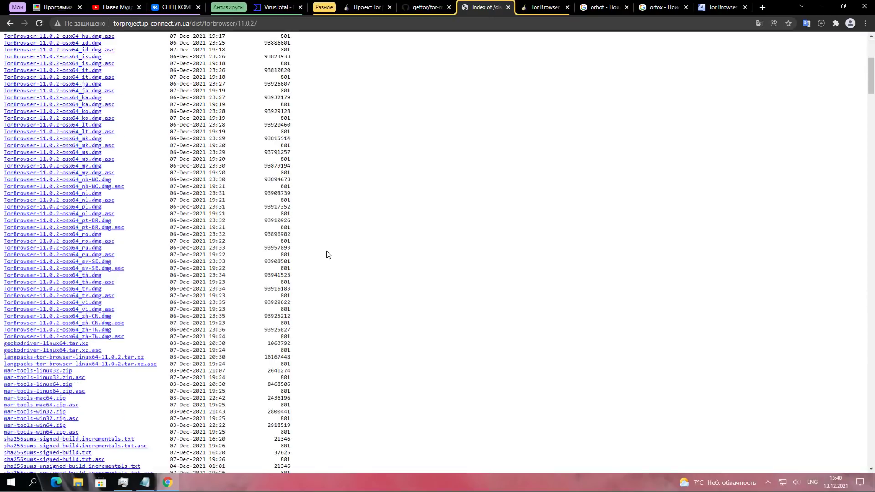
scroll(332, 249, down, 20)
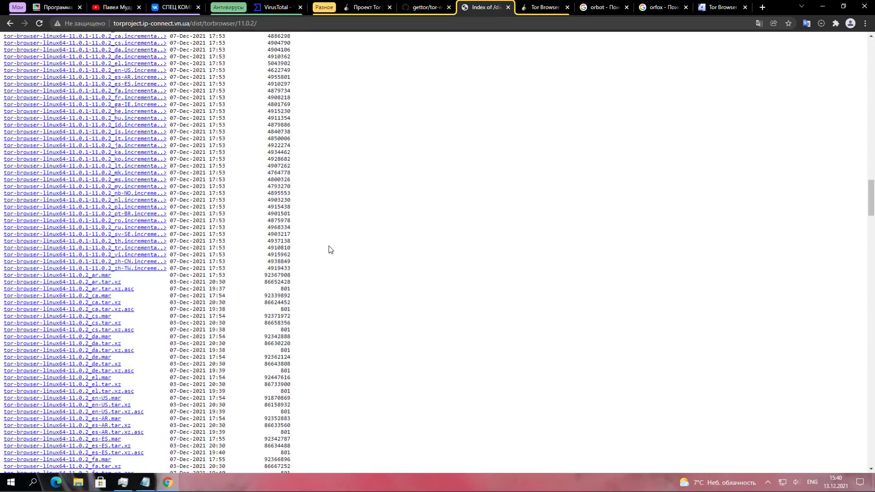
scroll(330, 250, down, 20)
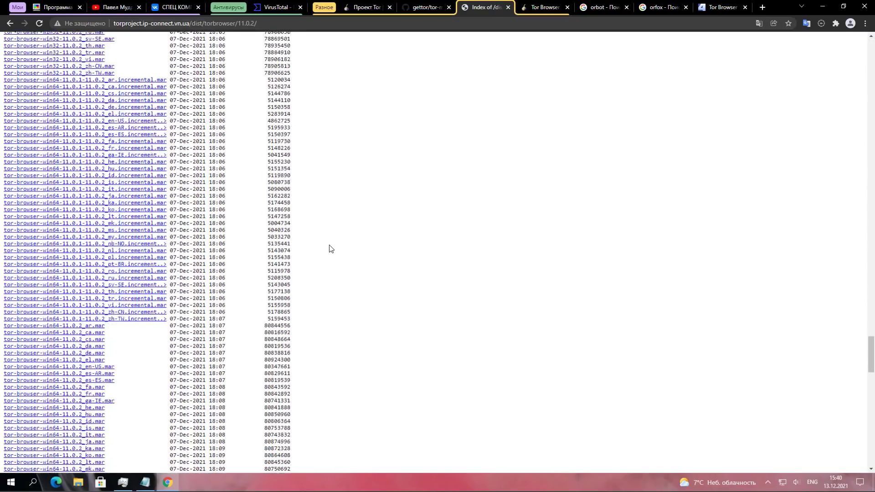
scroll(330, 248, down, 7)
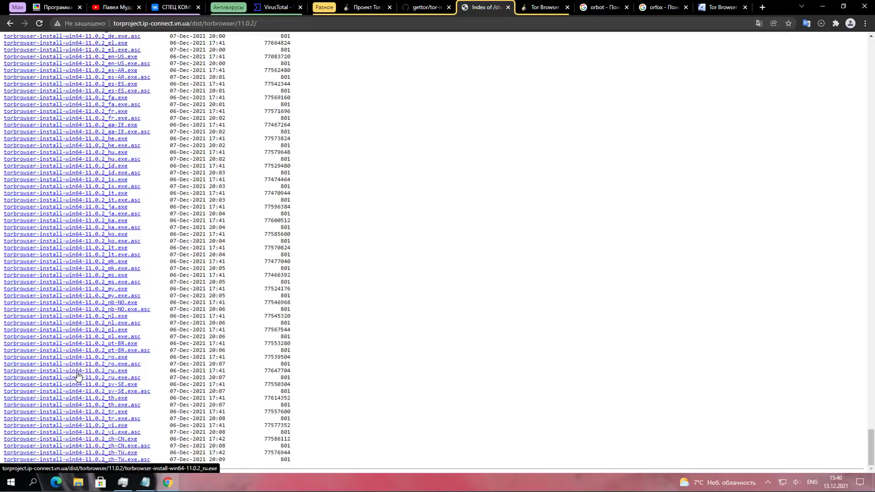
scroll(79, 376, up, 8)
scroll(89, 384, up, 2)
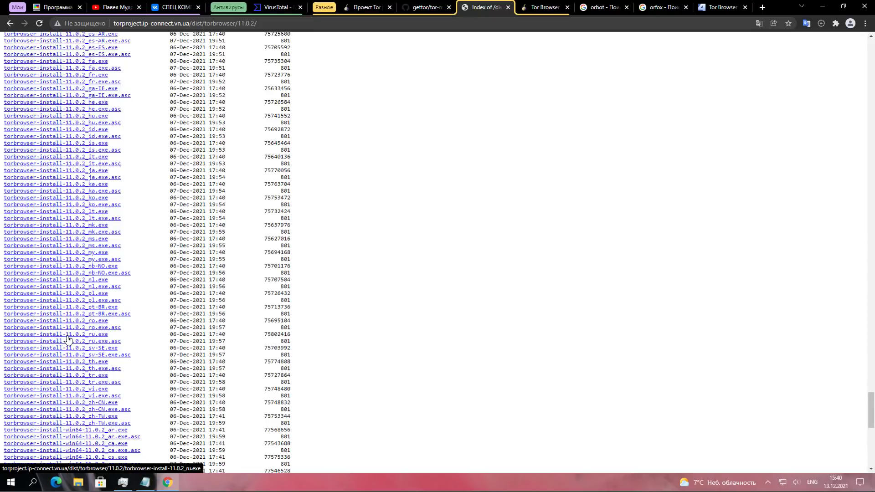
scroll(64, 339, down, 10)
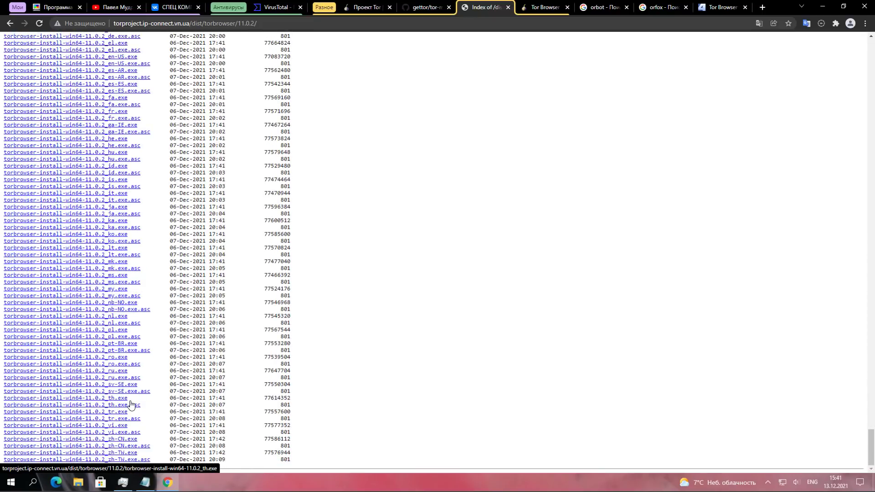
click(70, 371)
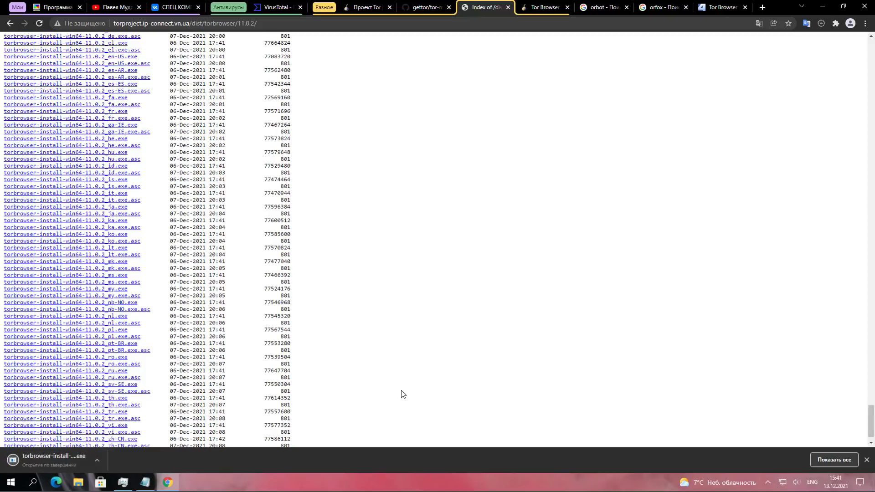
Install Tor Browser by going through the downloaded installer's setup wizard
click(466, 249)
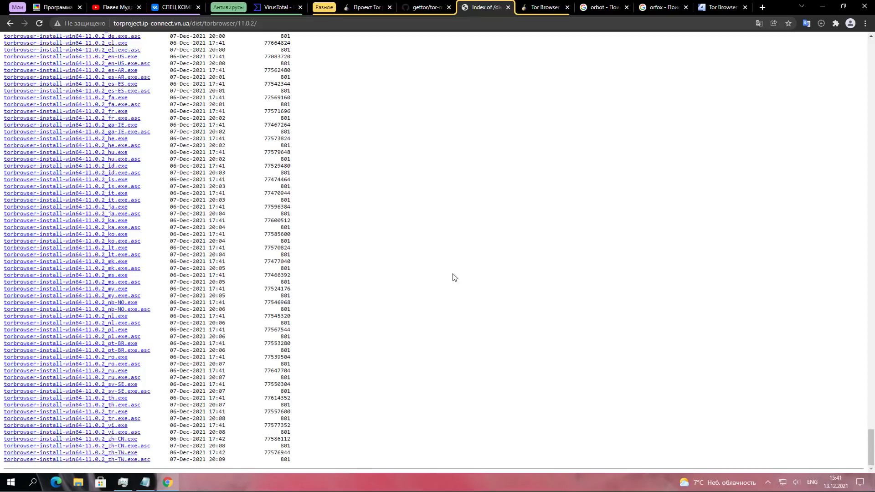
click(439, 264)
click(488, 313)
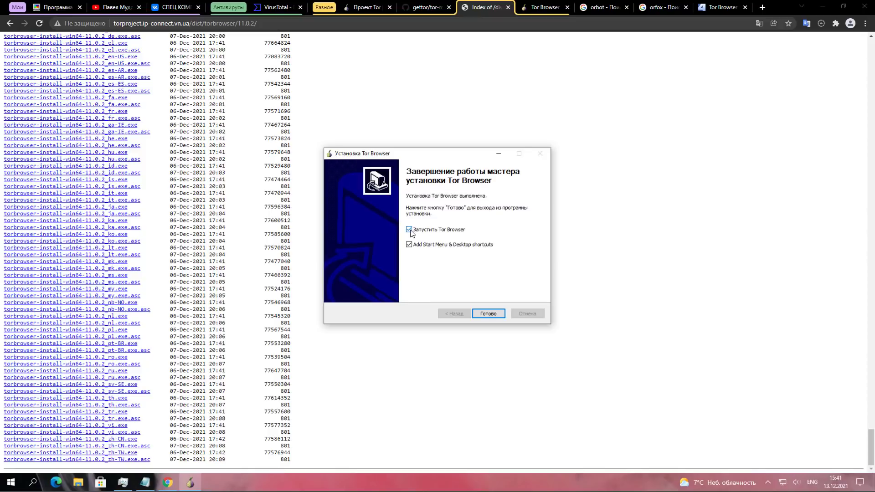
Review the GitHub tor-mirrors list up to its beginning and look again at the mirror's torbrowser/11.0.2/ file index
click(426, 7)
scroll(465, 203, up, 1)
scroll(466, 202, up, 20)
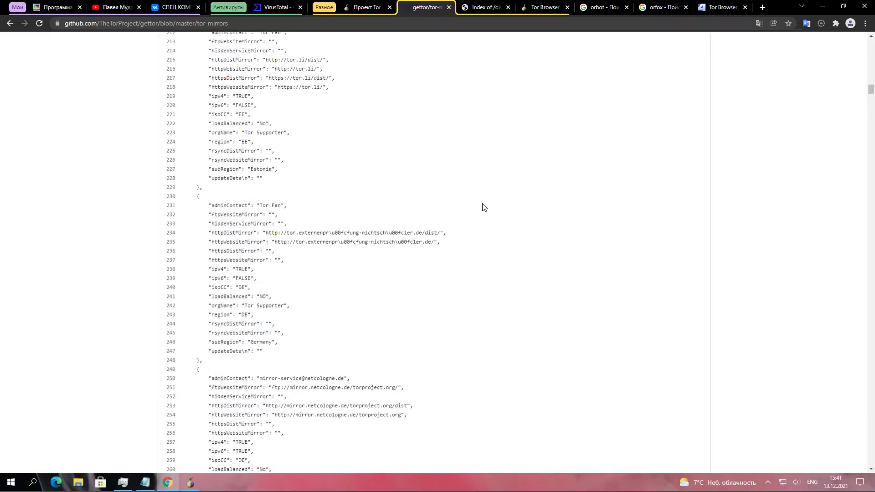
scroll(482, 204, up, 10)
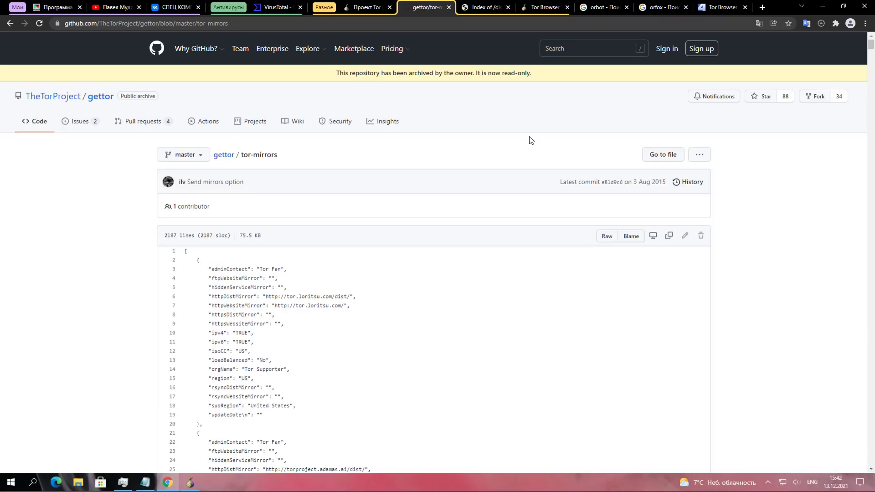
click(487, 7)
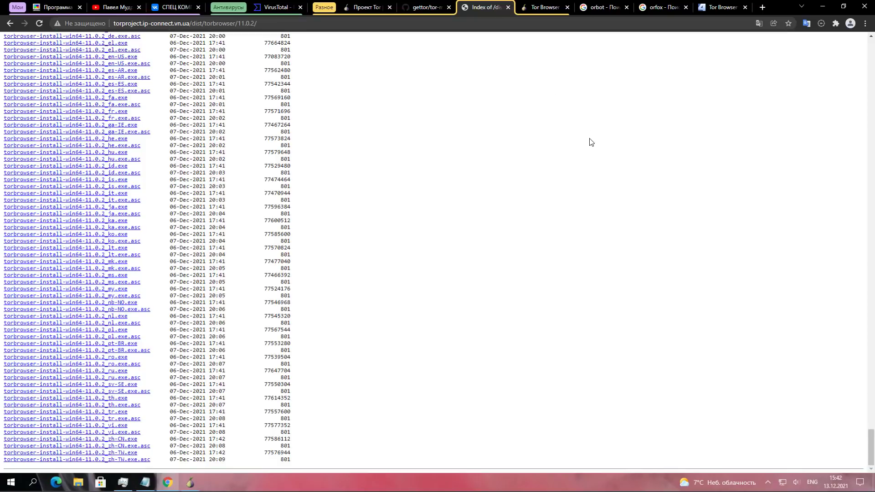
click(434, 13)
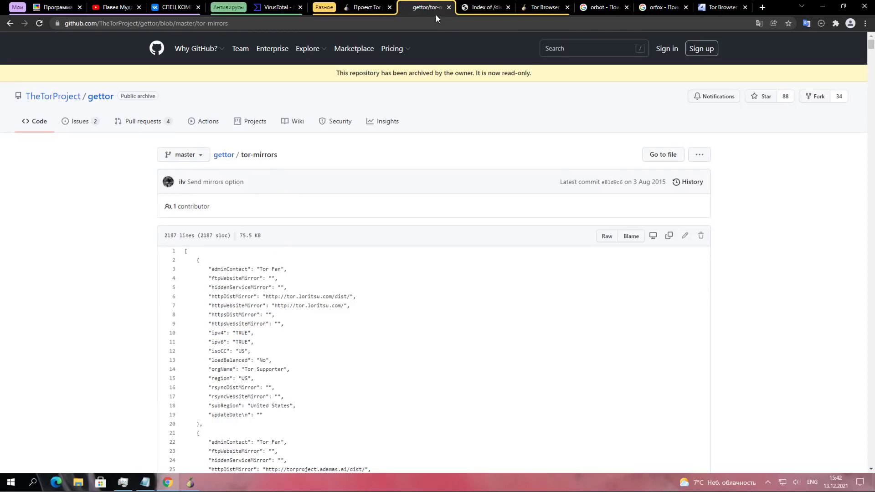
click(487, 9)
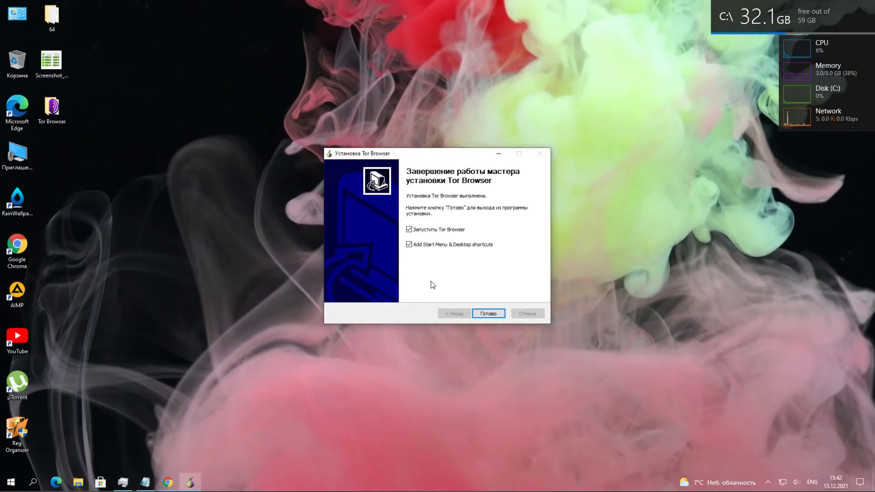
Finish the Tor Browser setup without adding Start Menu and Desktop shortcuts, leaving the option to launch the browser enabled
click(409, 244)
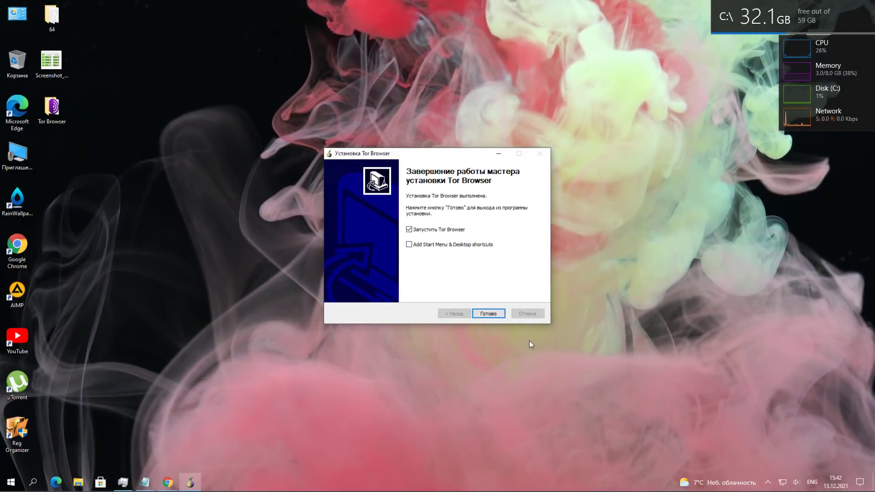
click(491, 314)
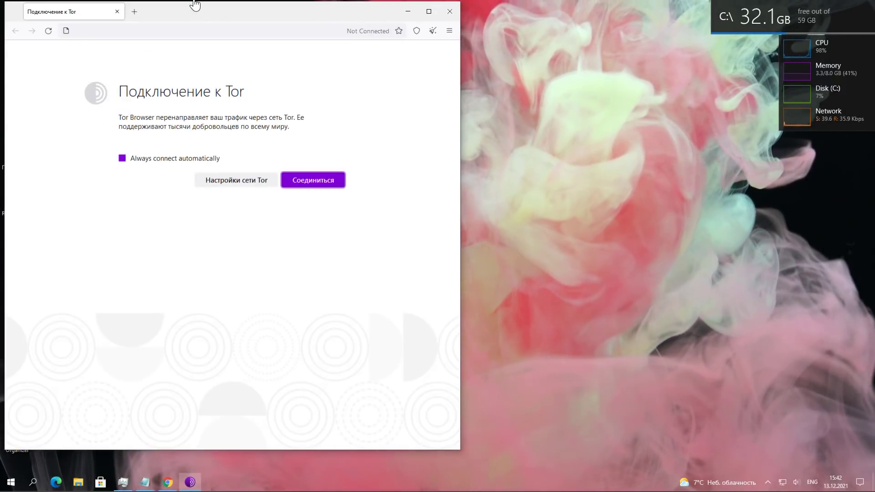
Connect Tor Browser to the Tor network and agree to request web pages in English
drag(190, 16, 403, 45)
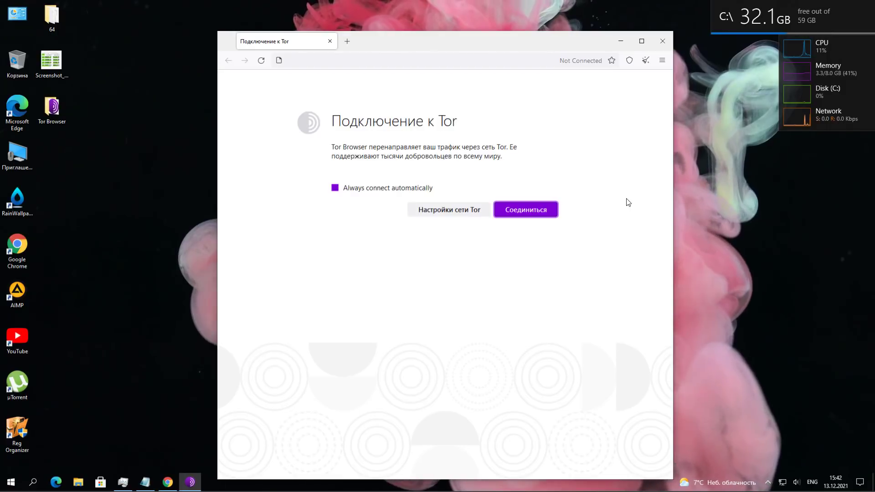
click(529, 211)
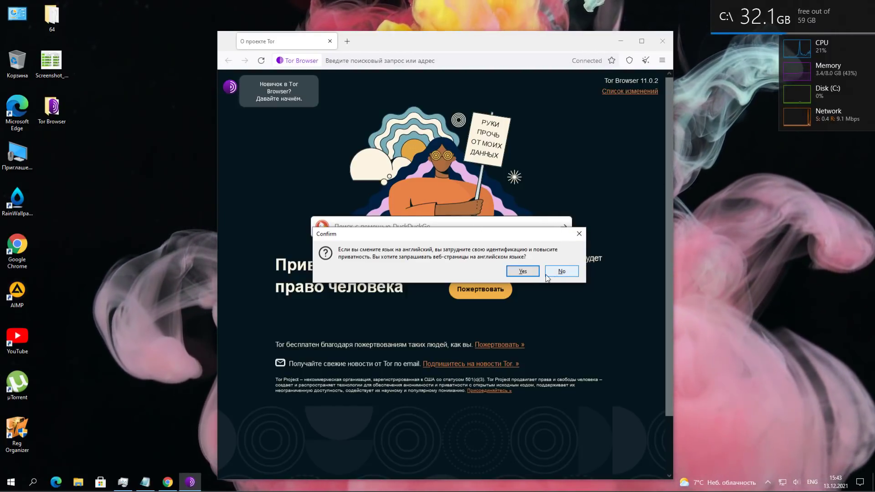
click(528, 274)
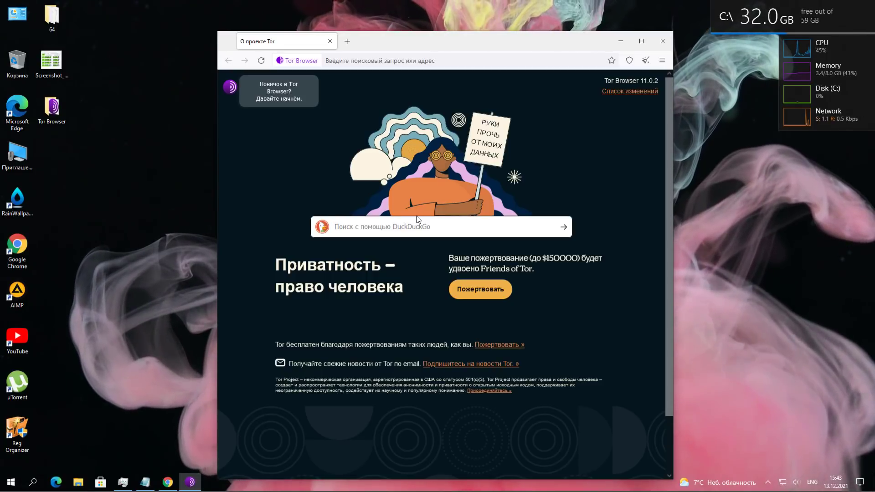
Search DuckDuckGo for "cgtw rjvg" from the Tor Browser start page
text(cgtw rjvg)
key(Return)
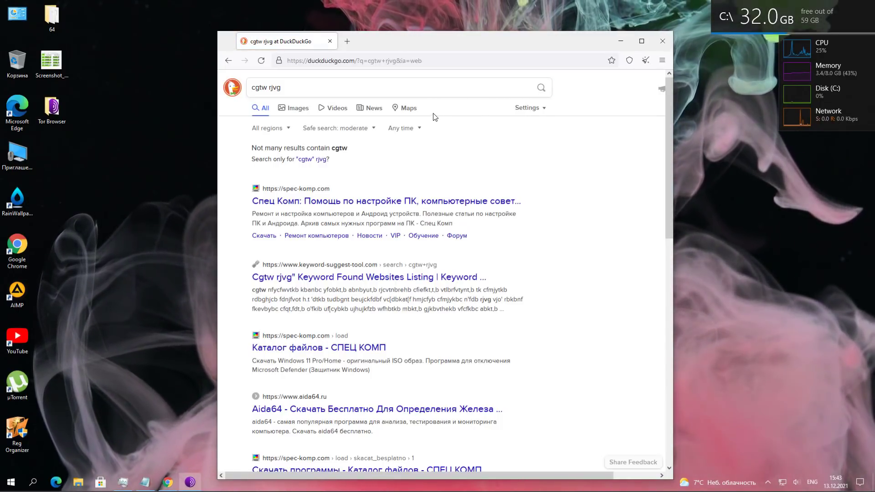
Search for "ip" in a new tab, open whatismyipaddress.com, accept its privacy notice and check the detected IP address and location
click(348, 41)
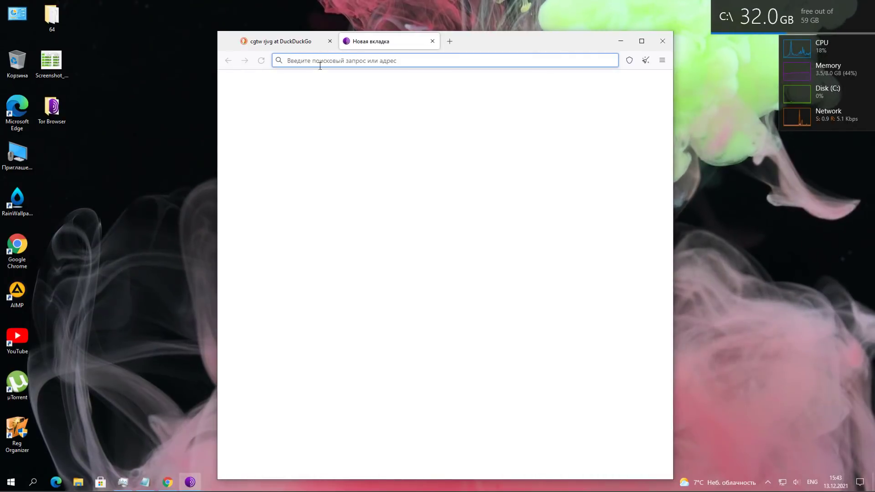
text(ip)
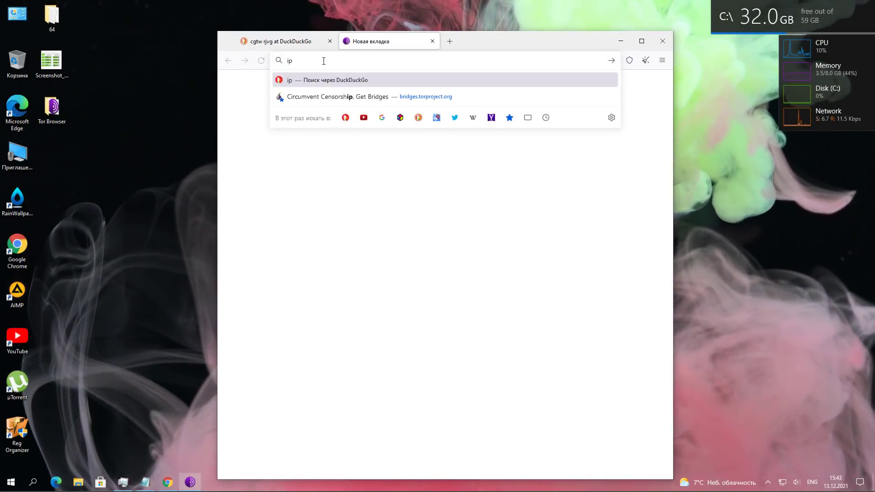
key(Return)
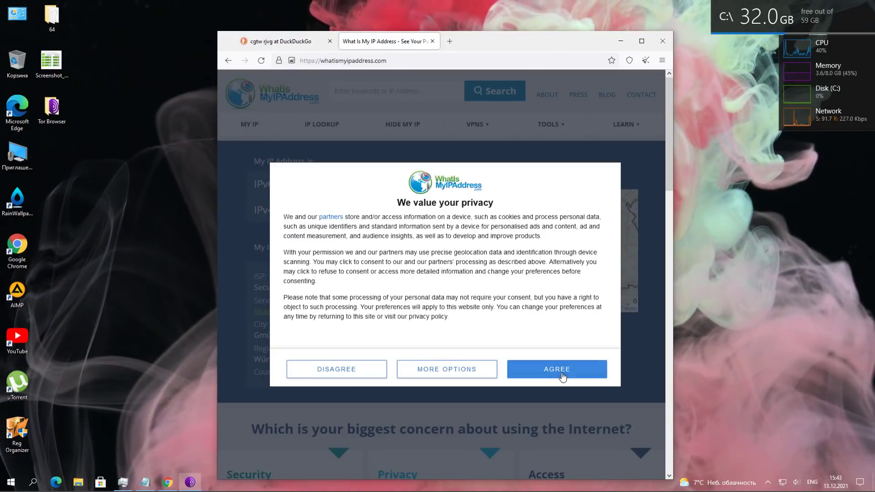
click(559, 372)
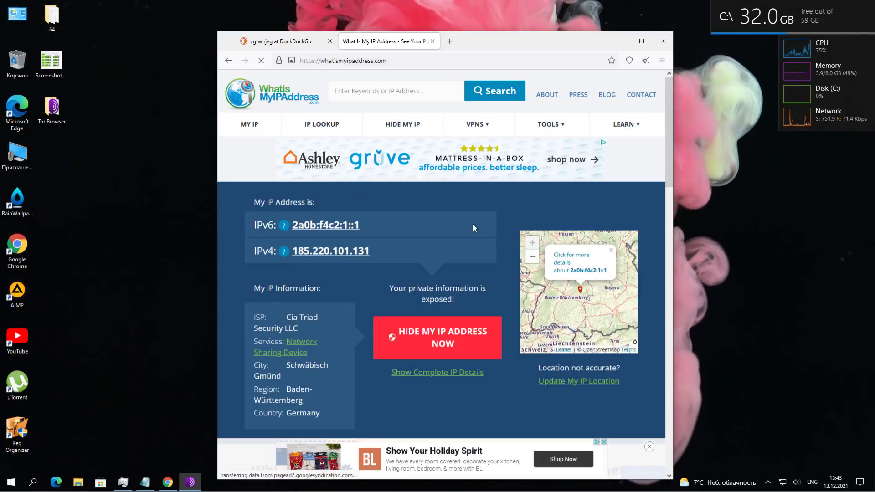
click(437, 337)
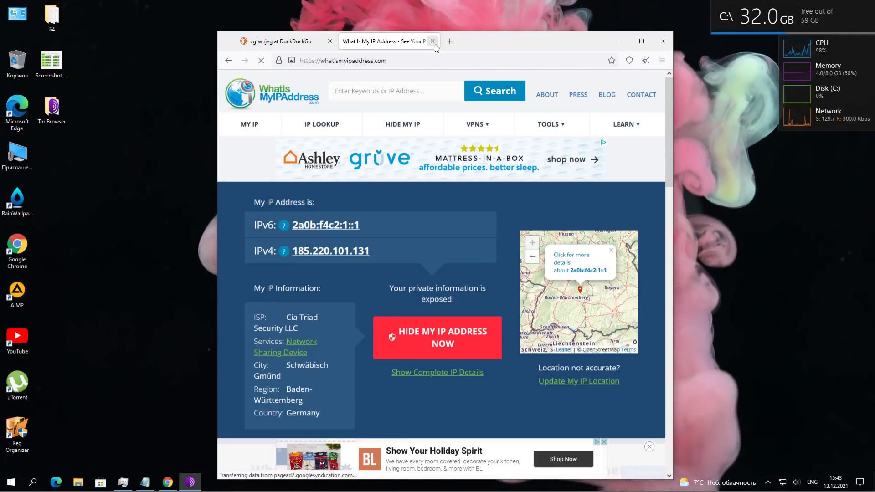
Close the IP address page and start a new Tor identity
key(ctrl+w)
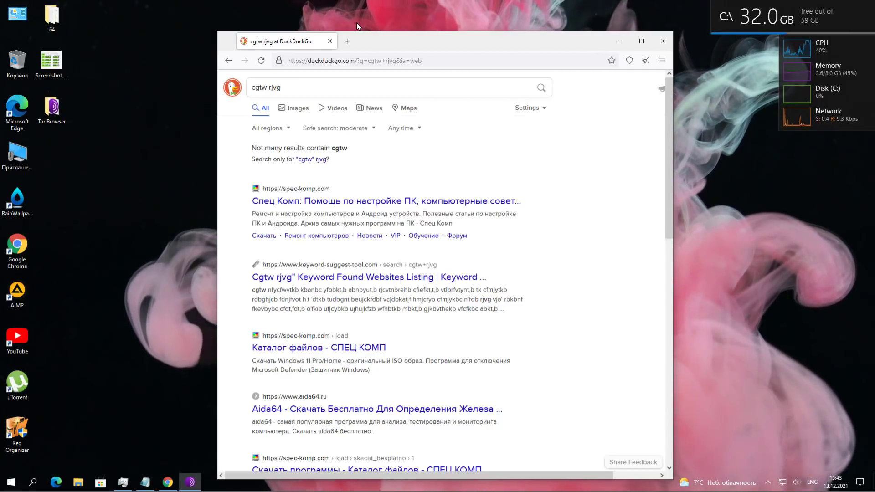
key(ctrl+shift+u)
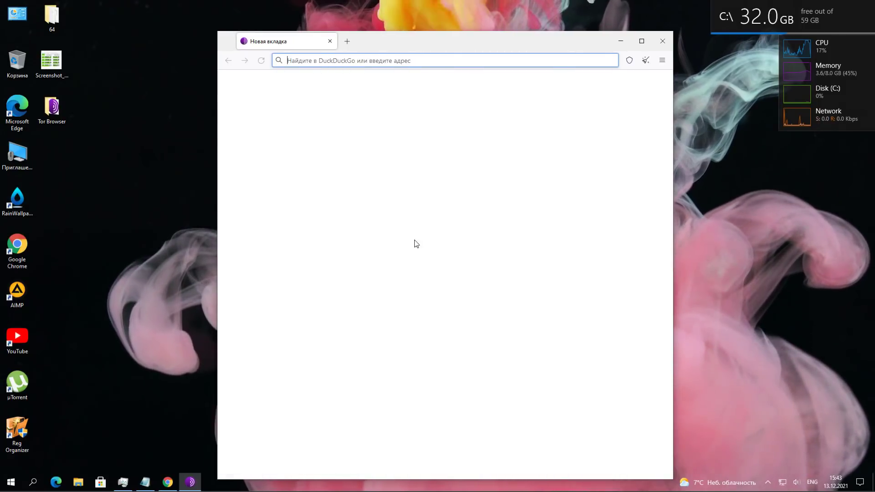
Switch to Google Chrome, open the torrbrowser.ru page and examine its web address and download link
click(167, 482)
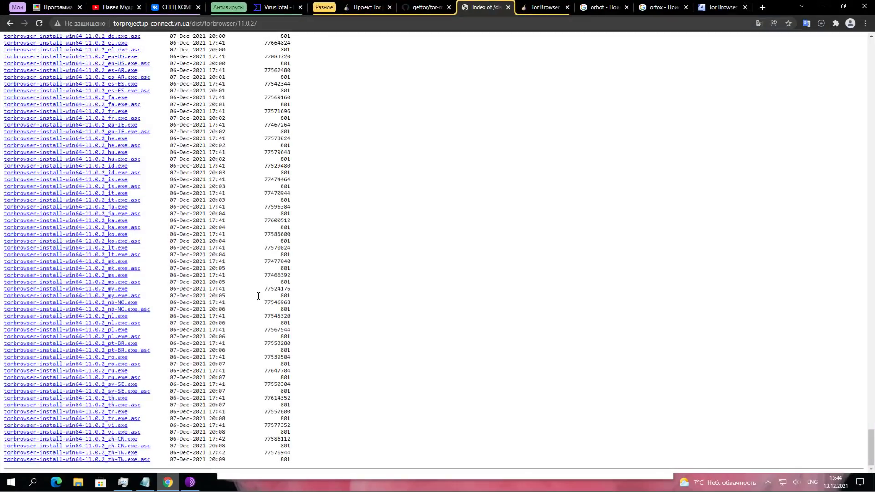
click(534, 10)
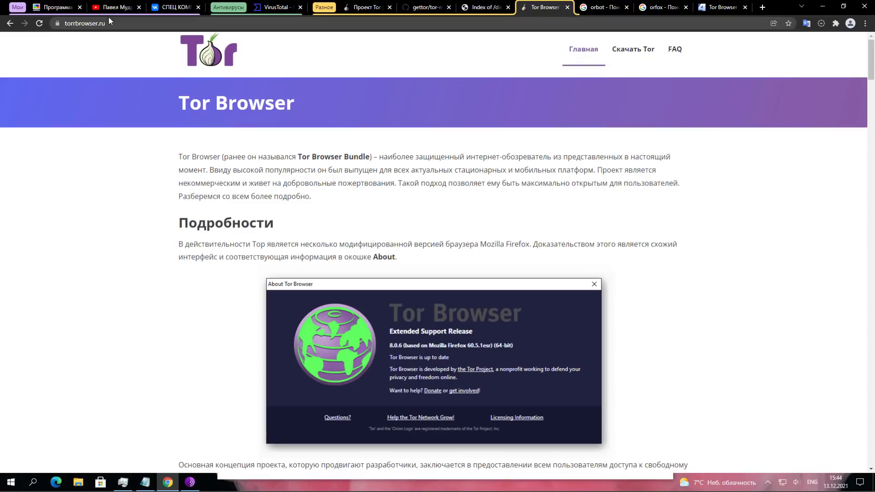
drag(112, 23, 81, 23)
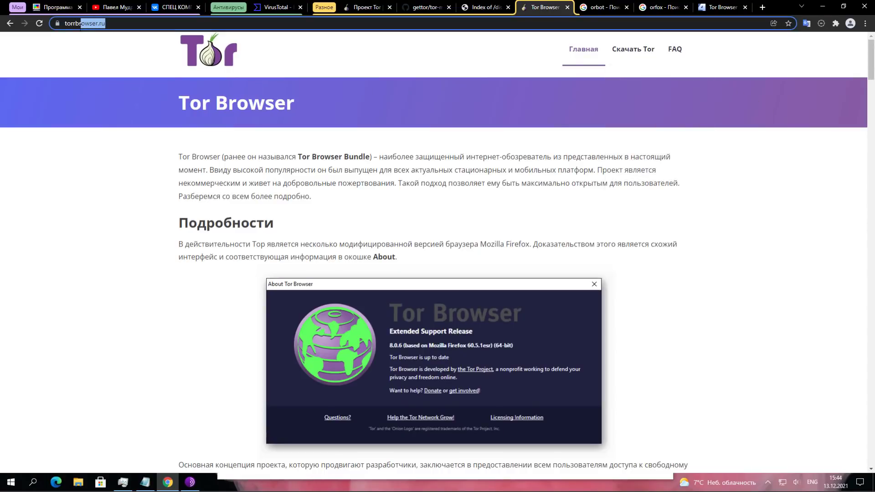
click(124, 24)
mouse_move(638, 51)
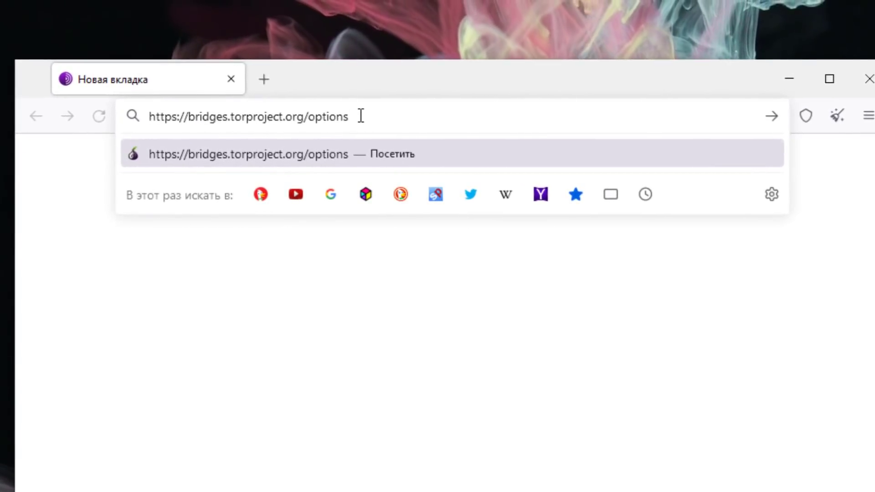
drag(350, 117, 141, 111)
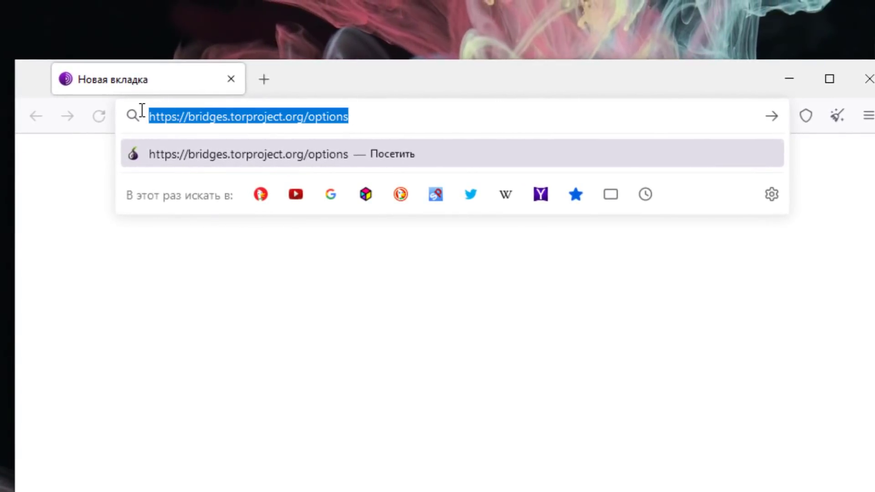
click(396, 109)
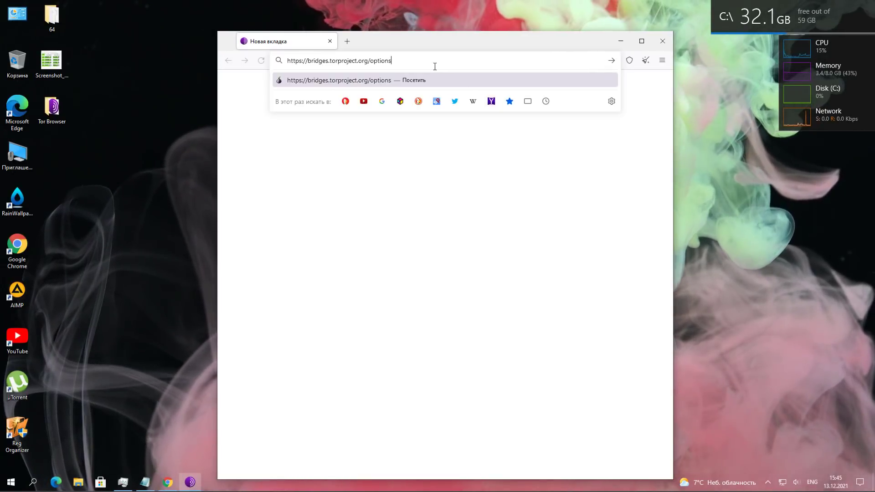
key(Return)
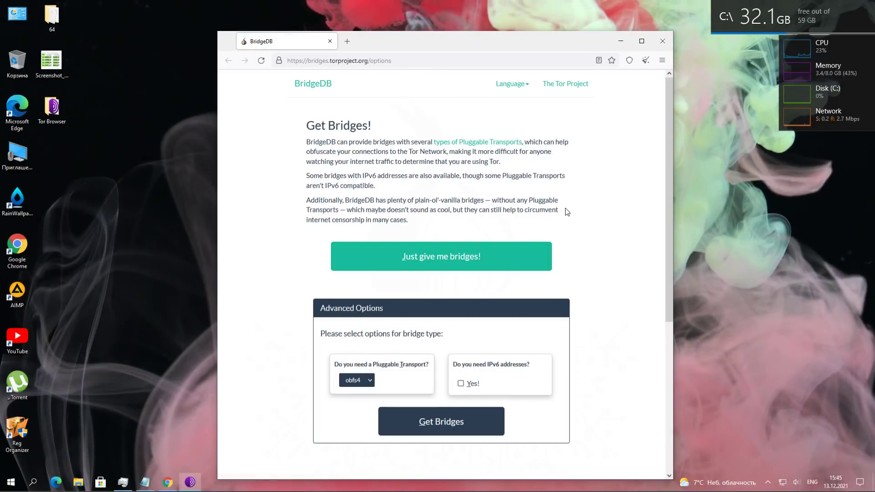
Change the BridgeDB page language to Русский (ru)
click(512, 84)
click(615, 120)
click(512, 84)
click(512, 84)
click(512, 83)
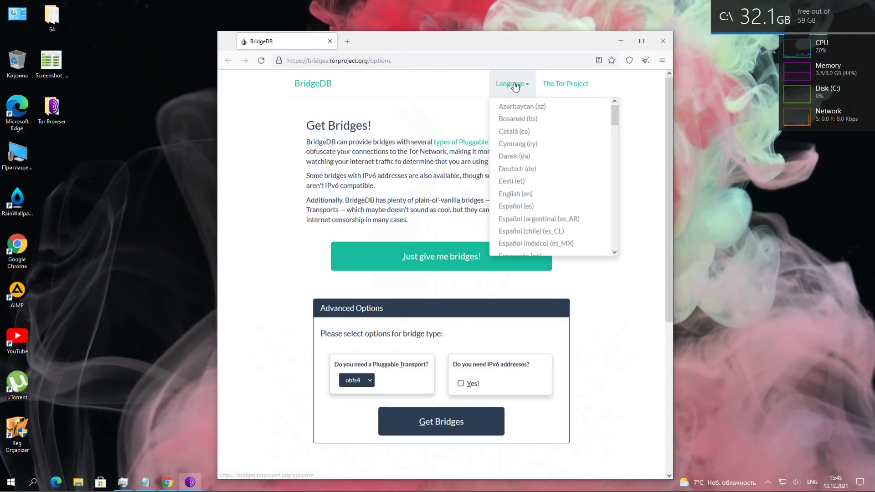
drag(614, 116, 612, 206)
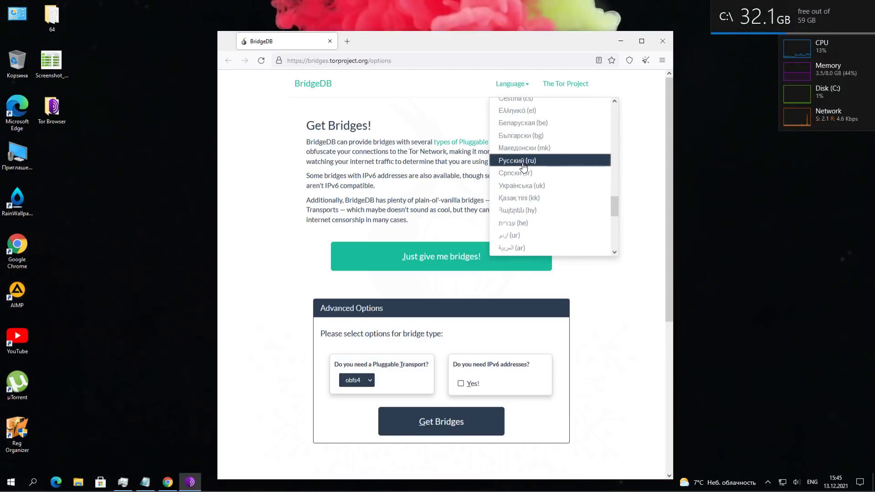
click(523, 164)
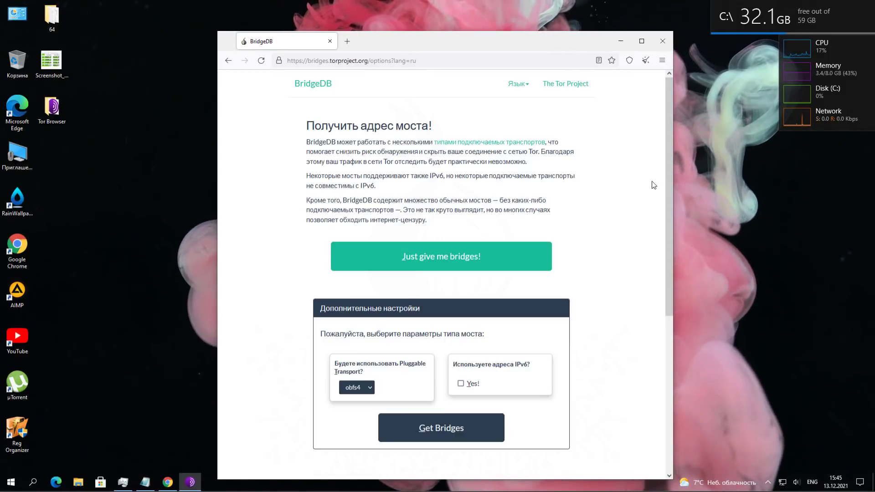
mouse_move(665, 178)
mouse_down()
mouse_move(669, 319)
mouse_move(670, 178)
mouse_up()
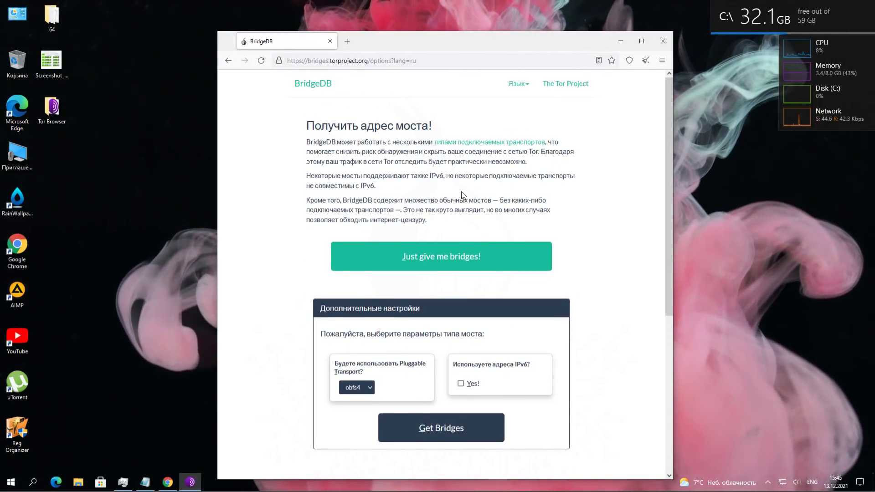
Request bridges with the default options, enter the captcha characters from the image, and select all the returned bridge lines
click(446, 269)
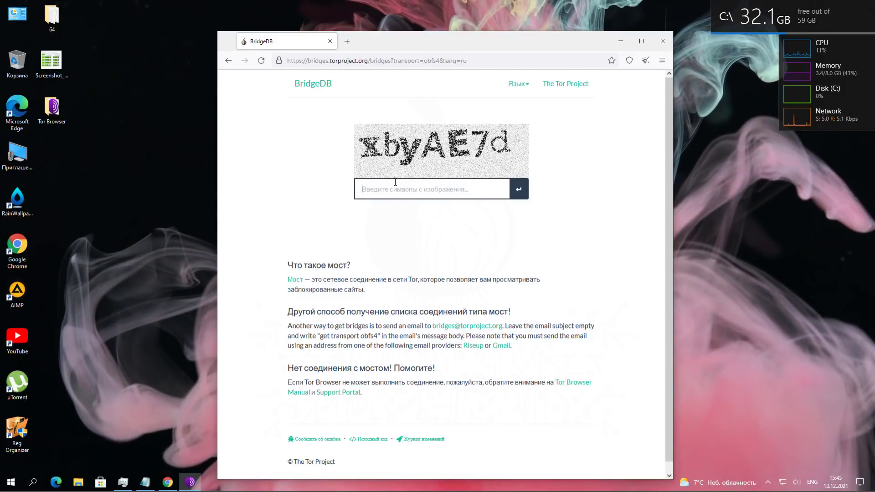
text(xbyAE7d)
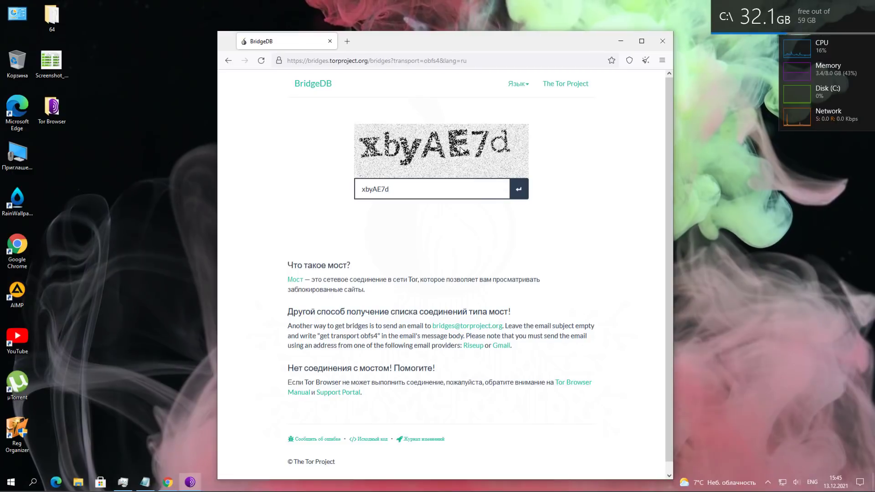
click(519, 189)
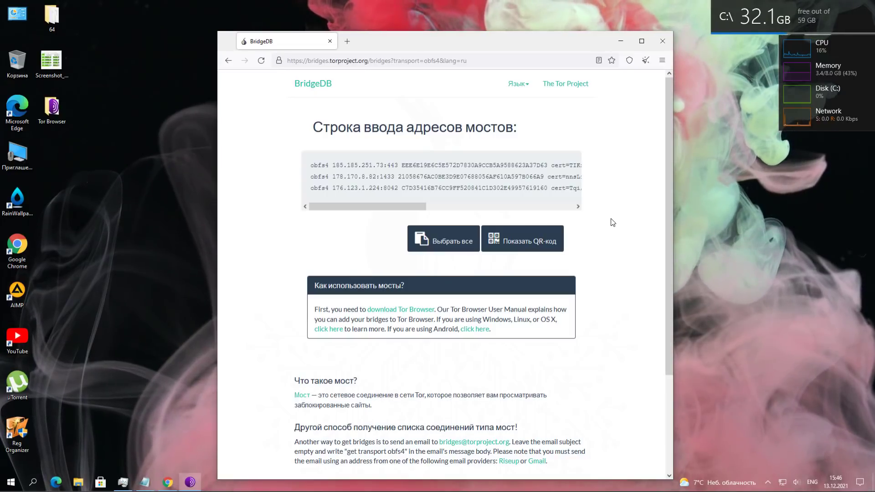
click(445, 242)
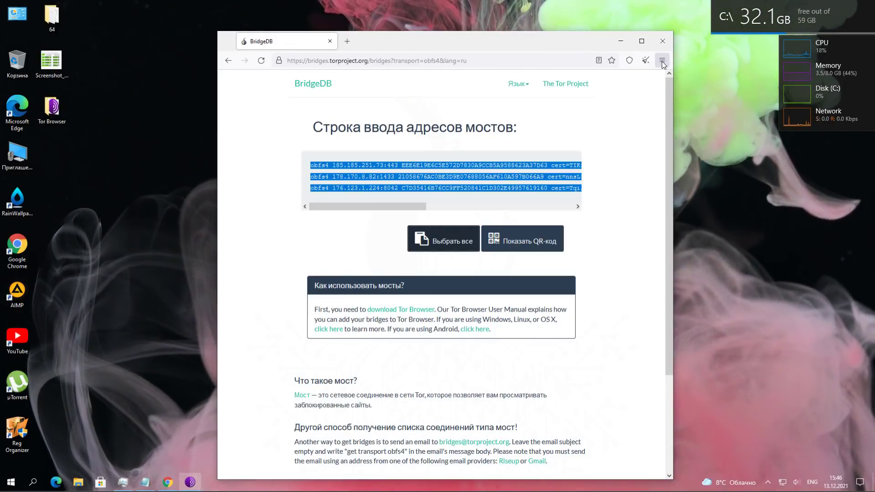
Open the Tor section of the browser settings and enable Использовать мост
click(662, 61)
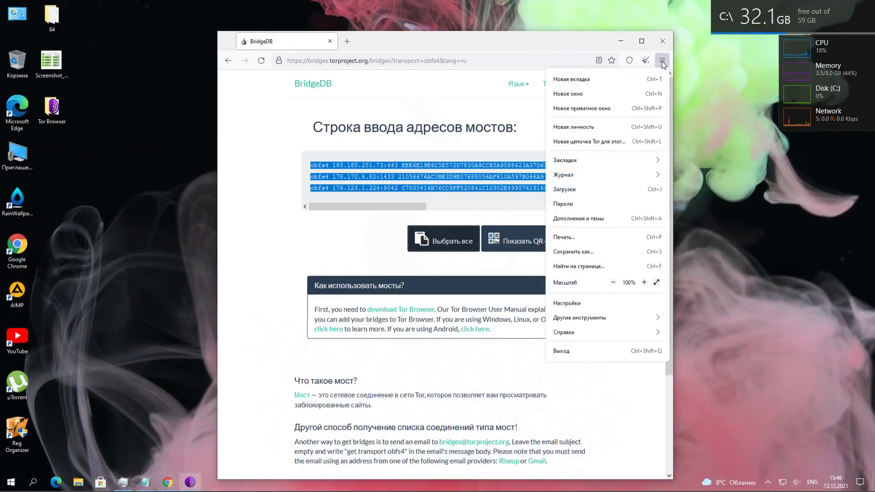
click(586, 304)
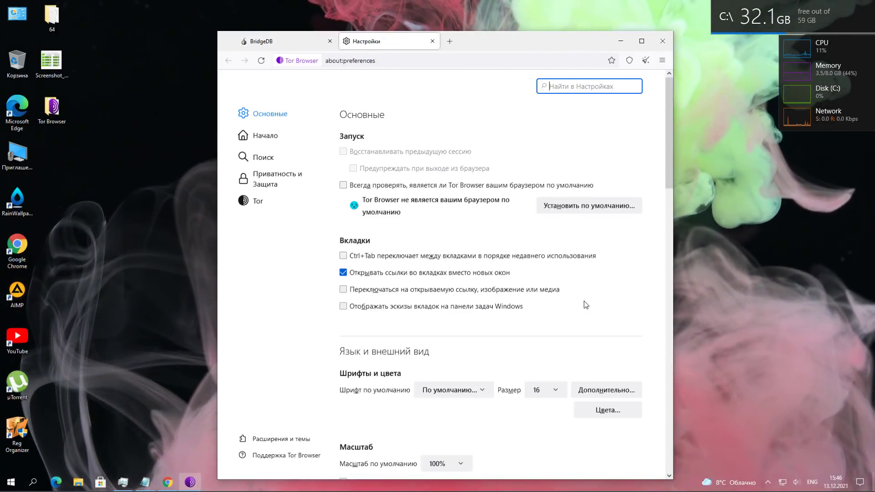
click(250, 203)
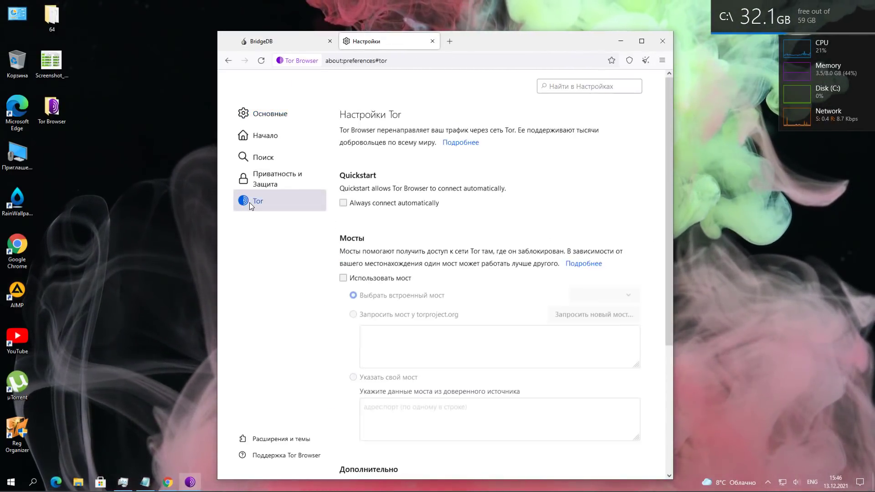
click(344, 279)
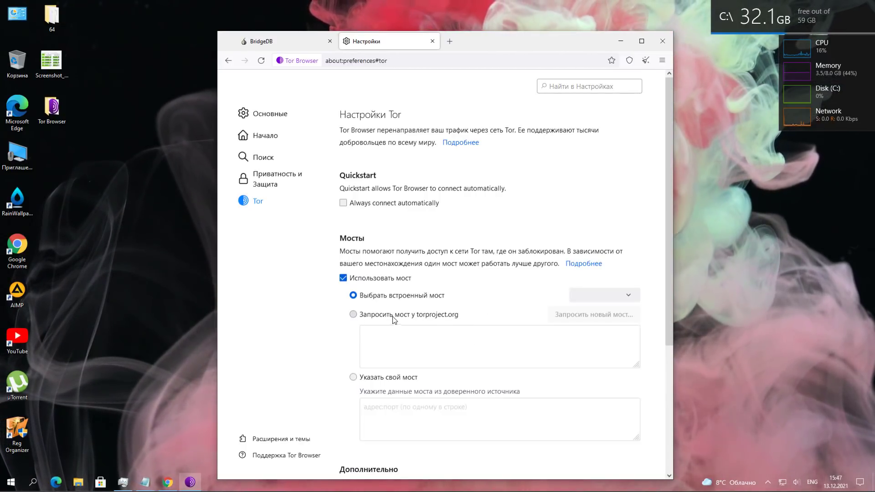
Choose Указать свой мост and paste the copied obfs4 bridge lines as the trusted-source bridge data
click(353, 315)
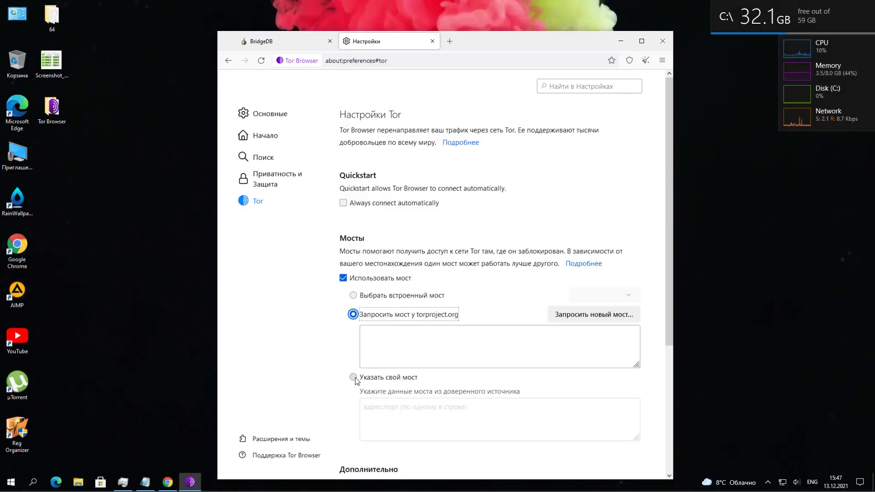
click(354, 377)
click(380, 410)
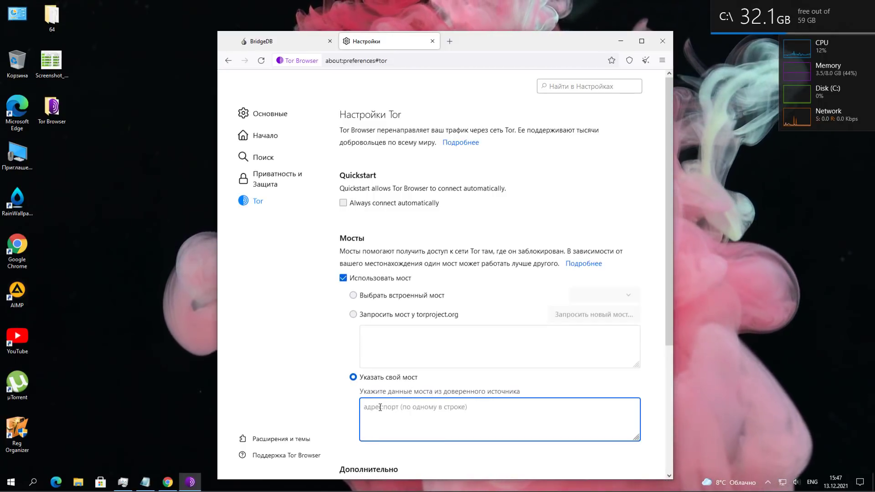
key(ctrl+v)
drag(458, 434, 497, 435)
click(454, 428)
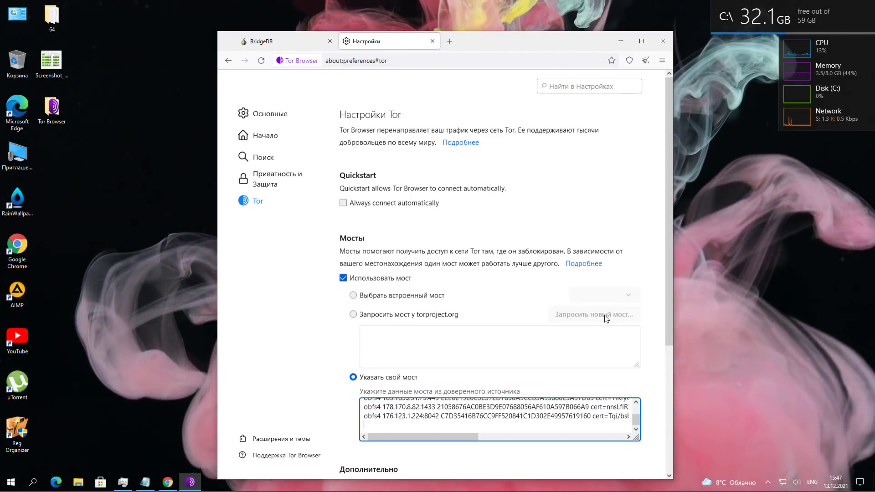
Compare the bridge lines on the BridgeDB page with those in the Tor settings and look over the remaining connection options
click(280, 43)
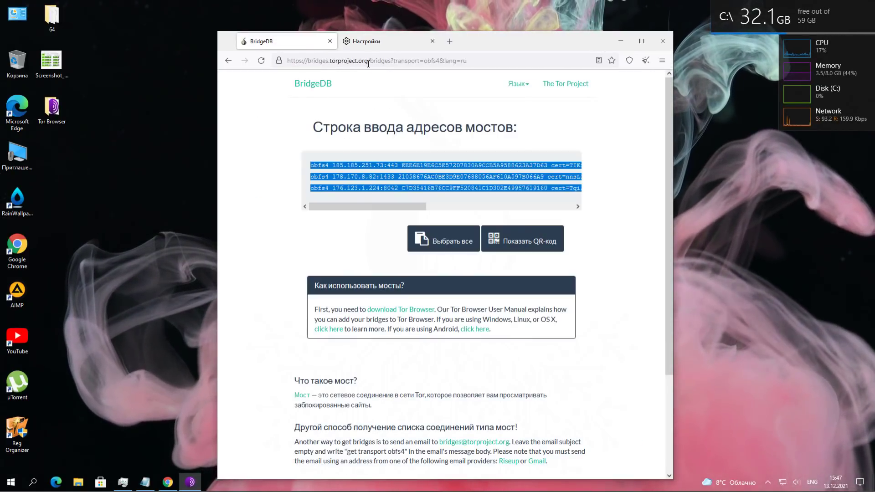
click(372, 45)
click(292, 42)
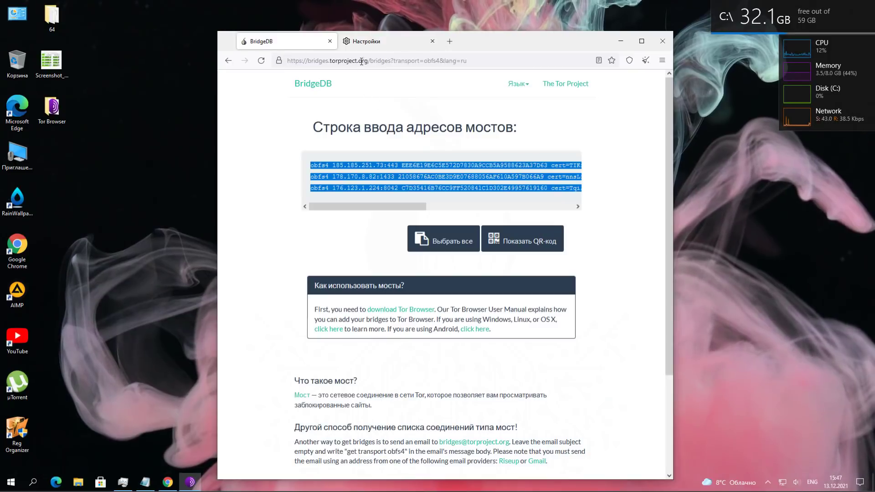
click(382, 42)
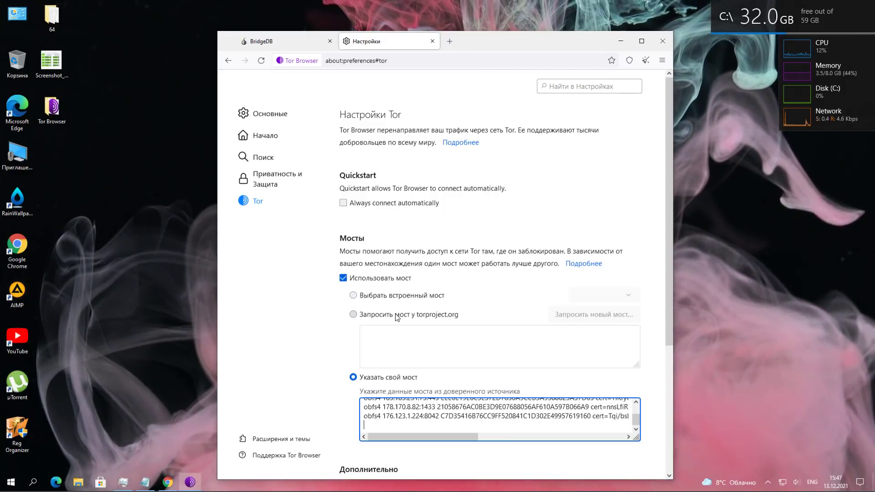
click(283, 42)
click(390, 45)
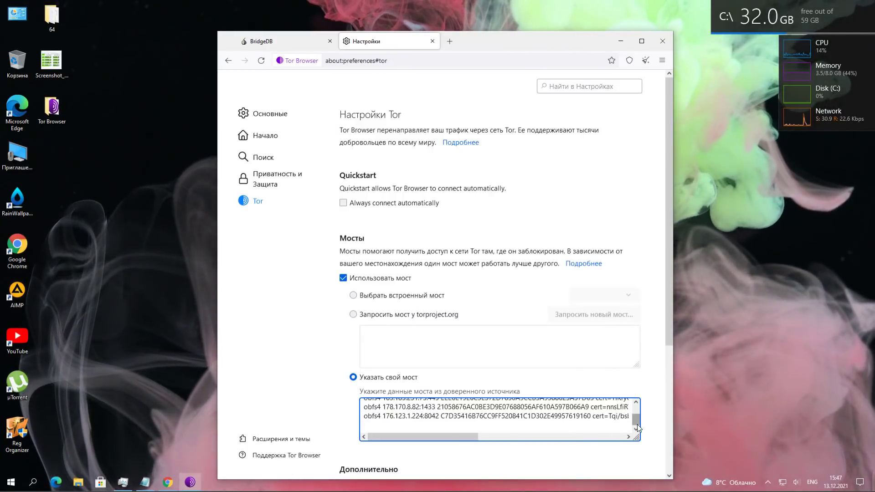
drag(637, 425, 642, 410)
scroll(637, 415, down, 5)
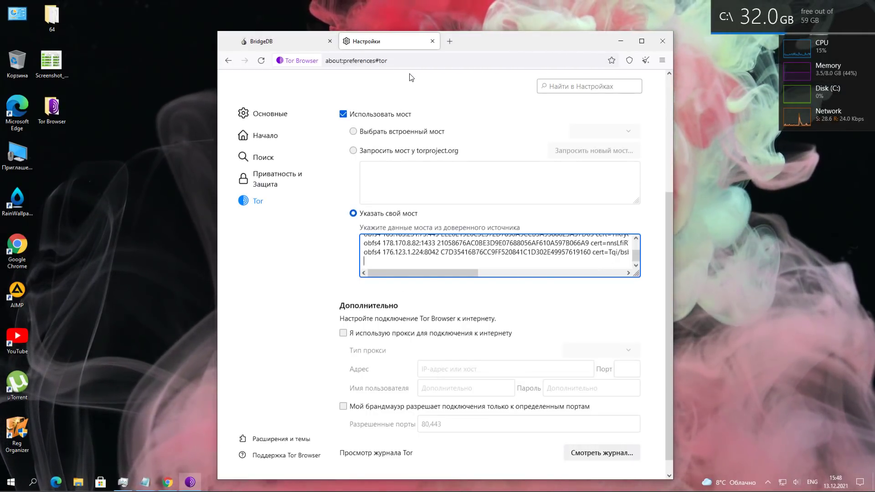
Restart Tor Browser with a new identity and search DuckDuckGo for "ghbdtn" from the start page
click(645, 62)
click(491, 283)
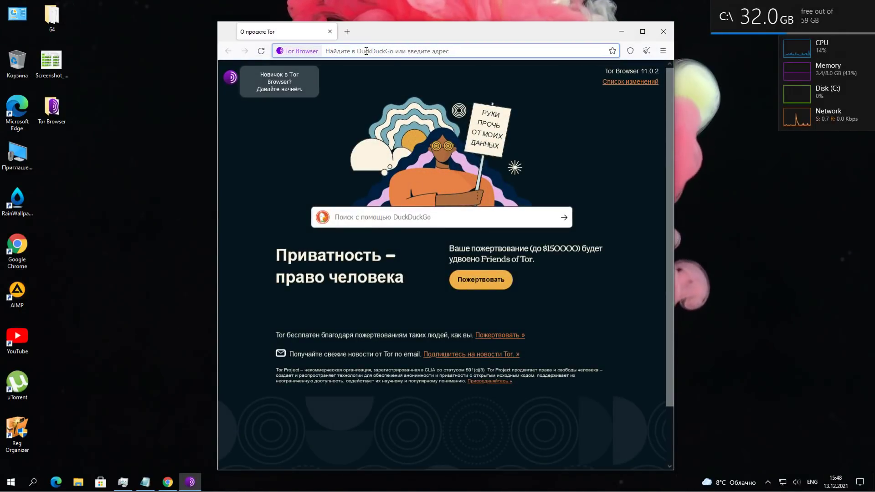
click(413, 214)
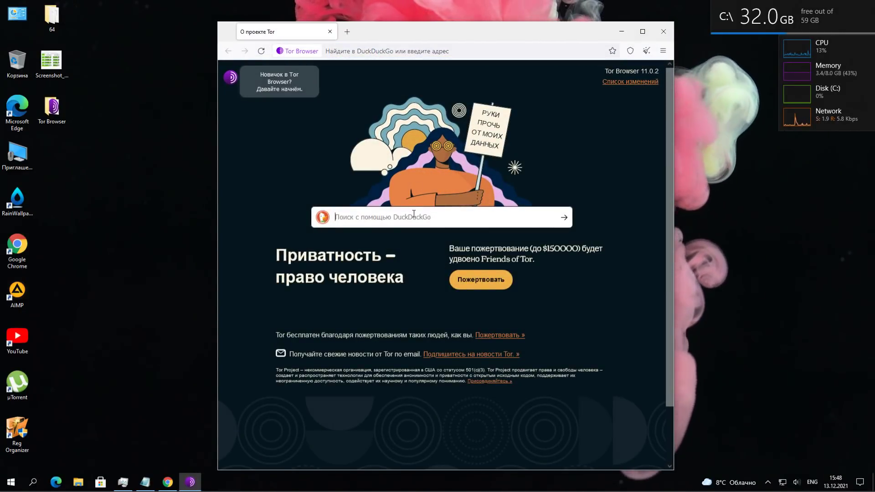
text(ghbdtn)
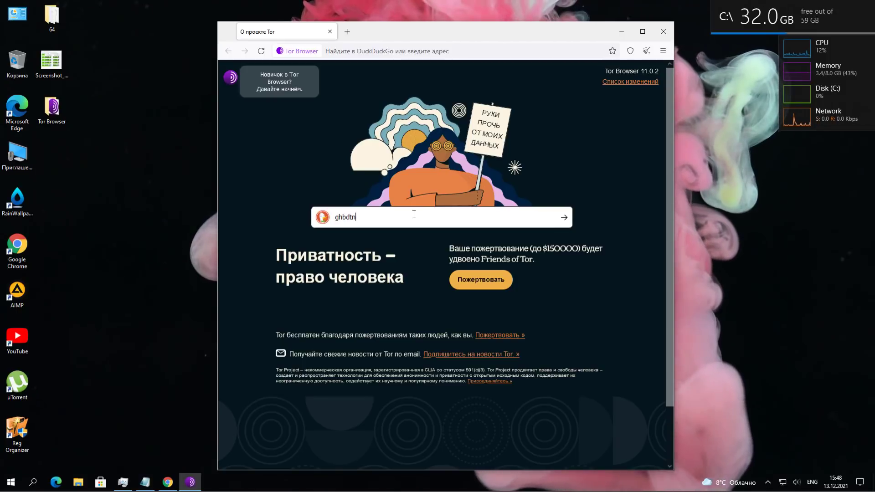
key(Return)
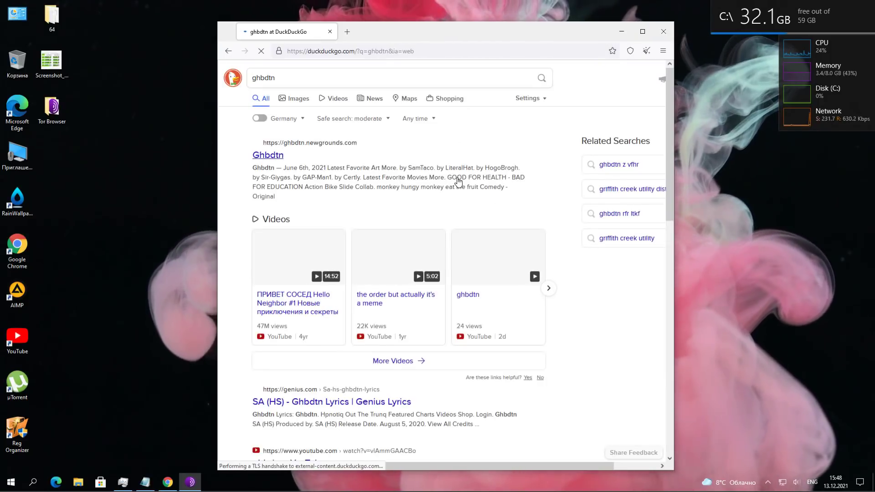
drag(668, 120, 695, 78)
drag(470, 32, 439, 21)
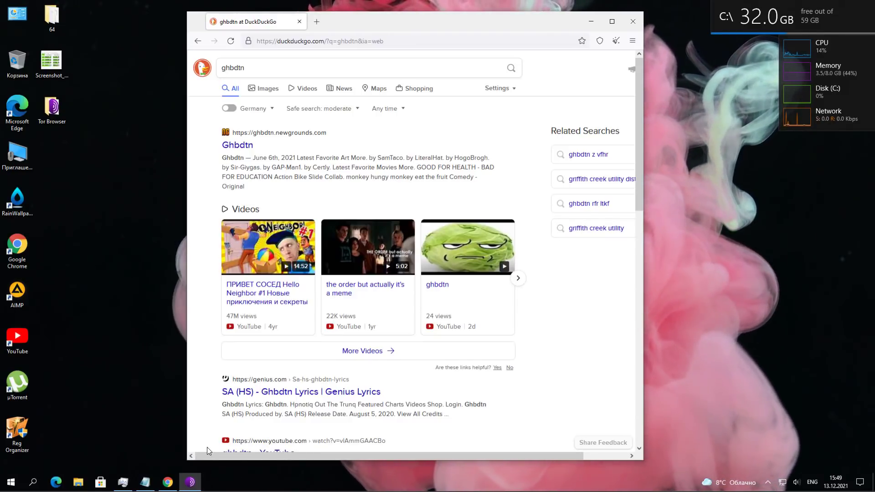
Switch to Google Chrome and open the Google Play page for Orbot and the Uptodown page for Orfox from their search results
click(168, 482)
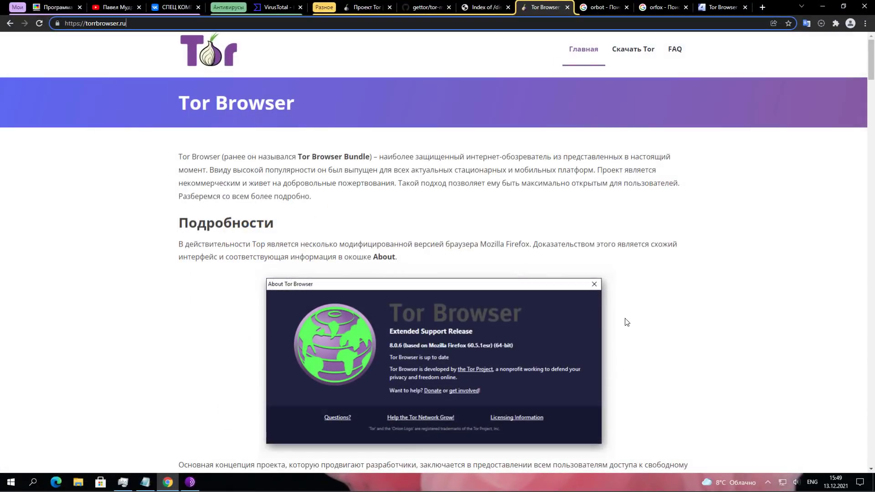
click(601, 8)
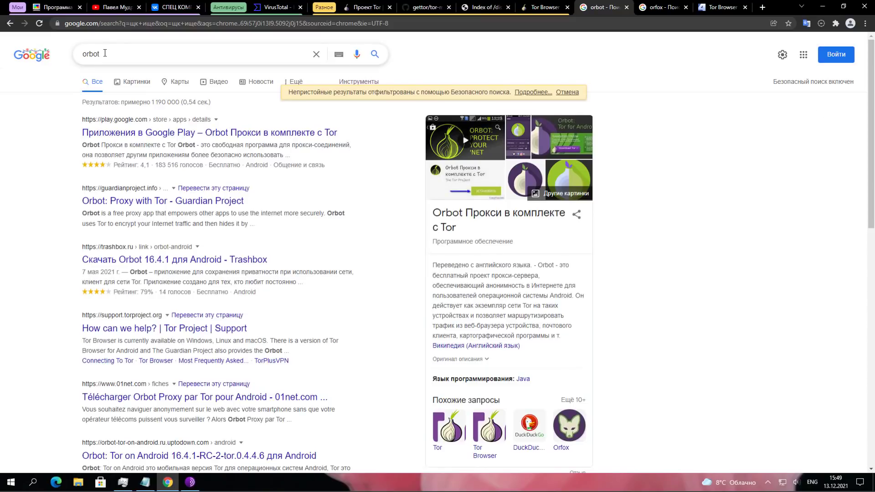
ctrl+click(122, 133)
key(ctrl+Tab)
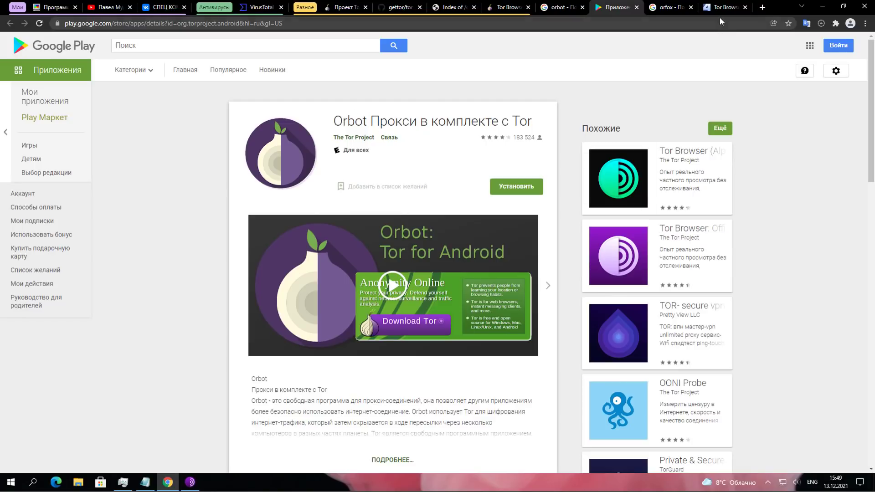
click(665, 8)
click(189, 133)
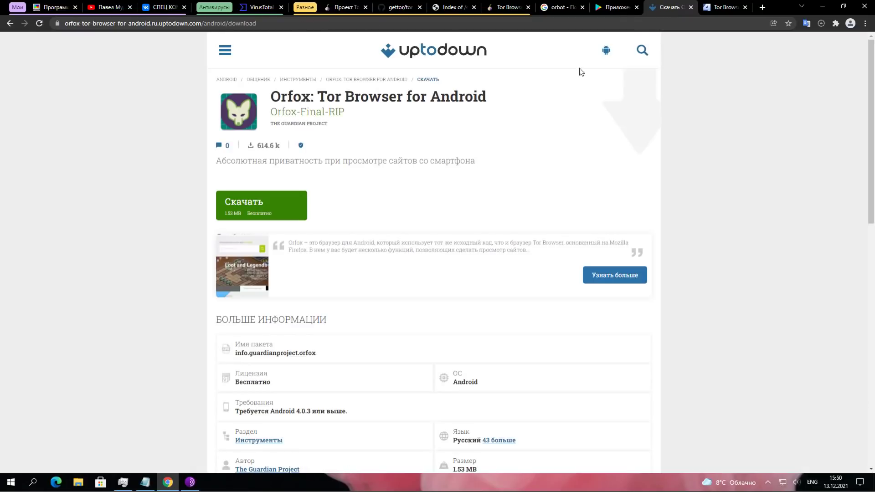
Open the Google Play page of Tor Browser: Official, Private, & Secure, select its address, and return the Orfox page to its search results
click(619, 9)
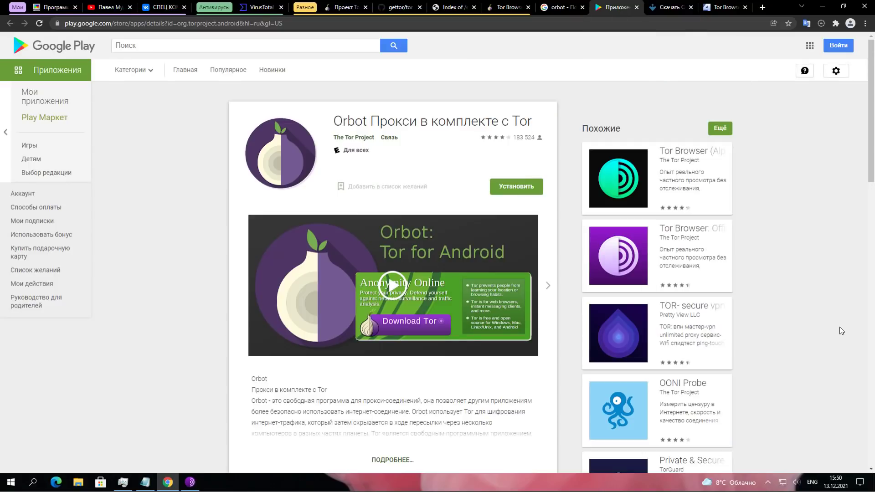
click(681, 231)
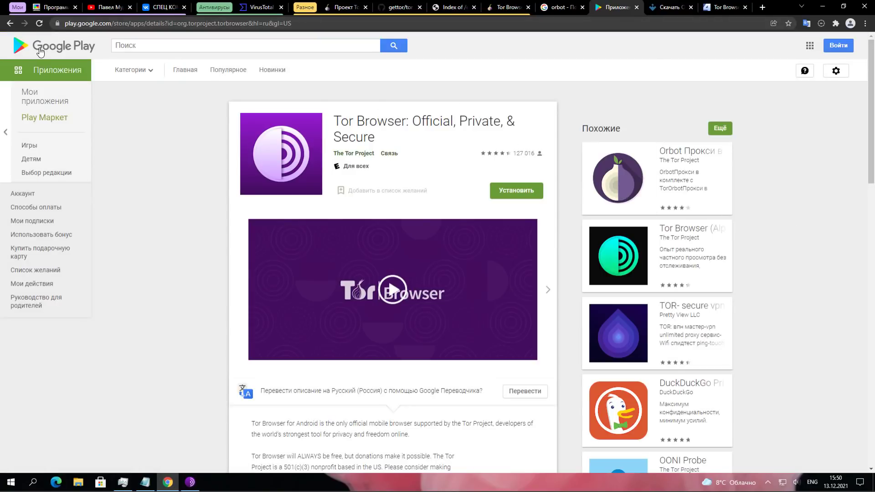
click(95, 19)
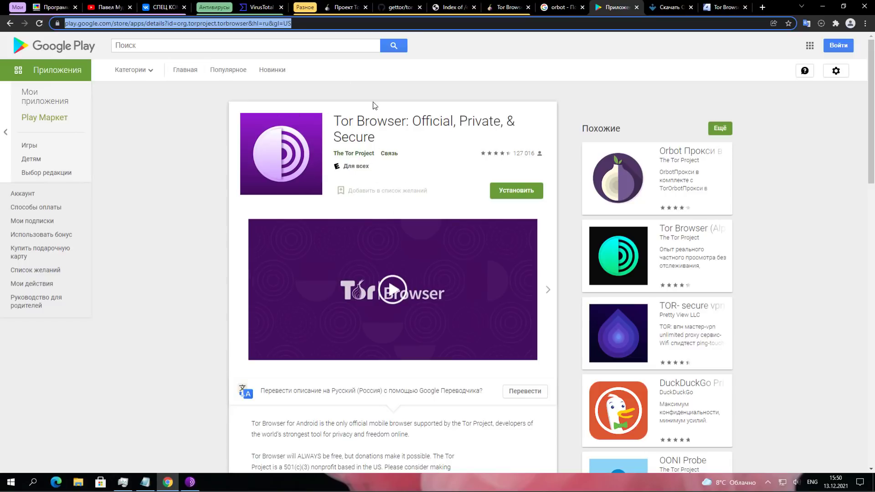
click(662, 6)
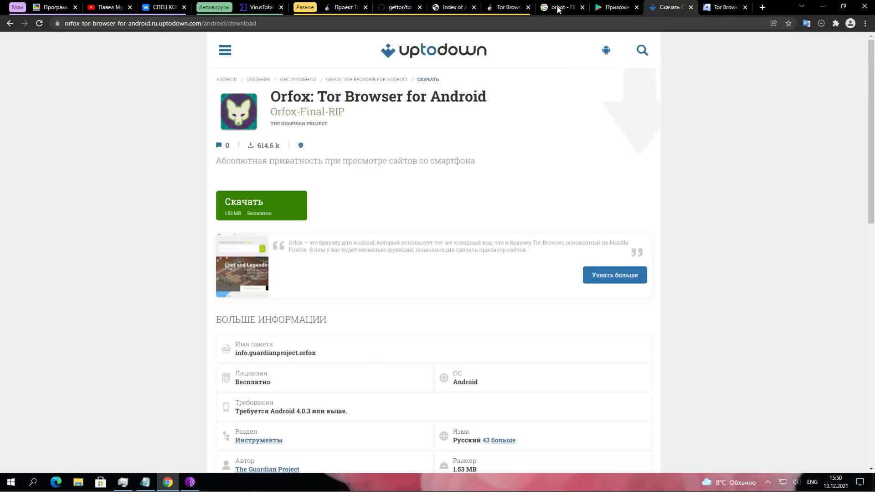
click(11, 24)
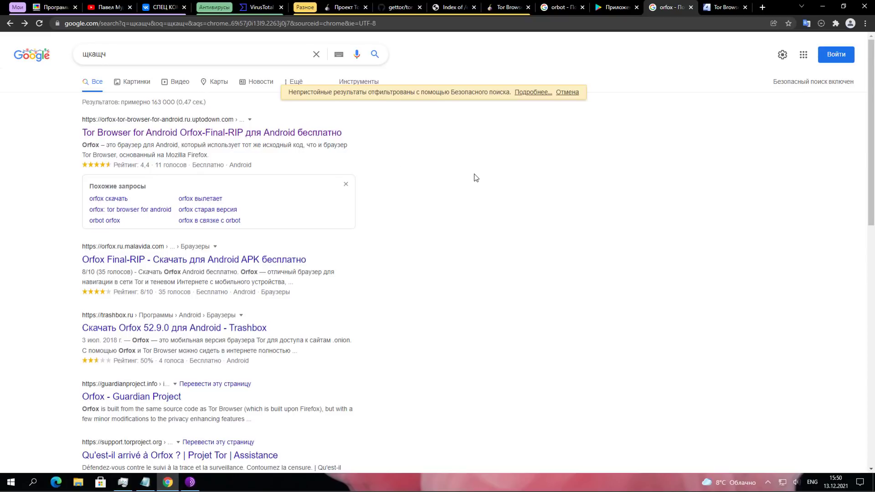
Examine the 4PDA forum topic on Tor Browser for Android, including its download links and web address
click(719, 9)
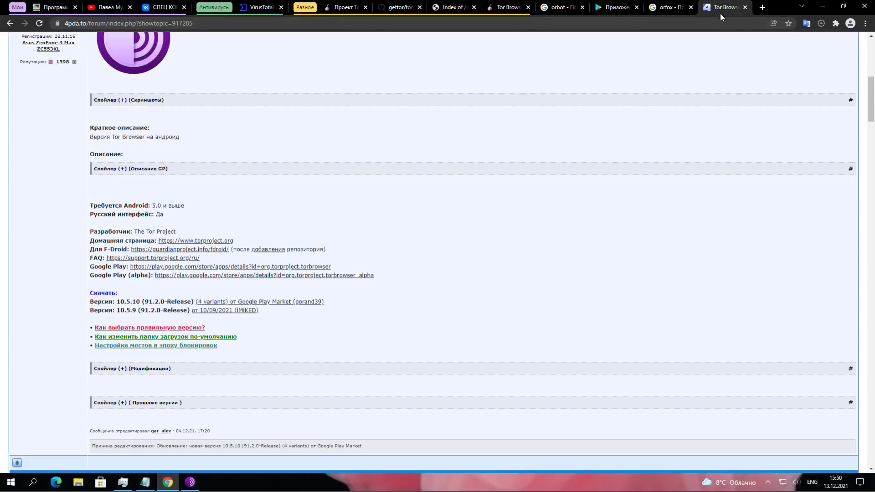
scroll(655, 323, up, 2)
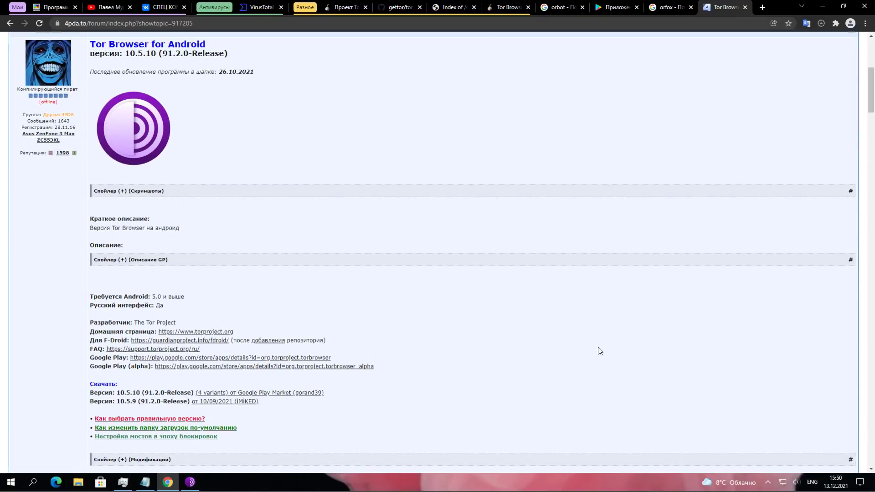
scroll(600, 351, up, 1)
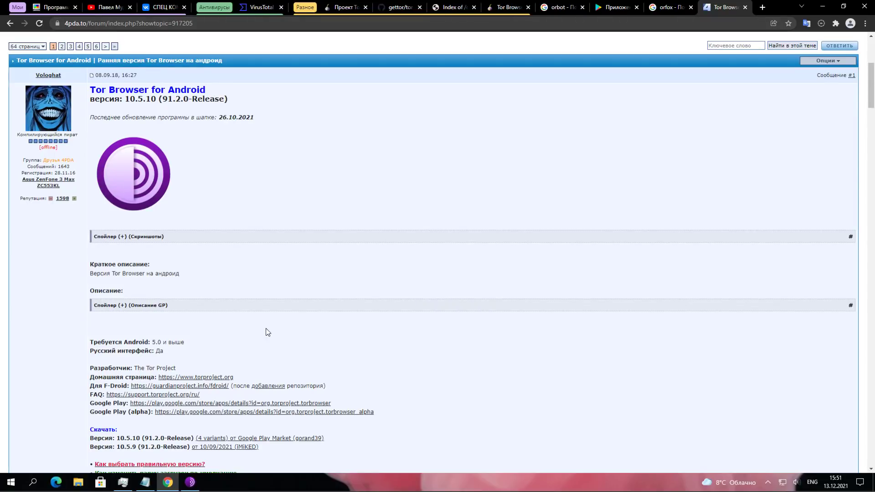
scroll(237, 322, down, 2)
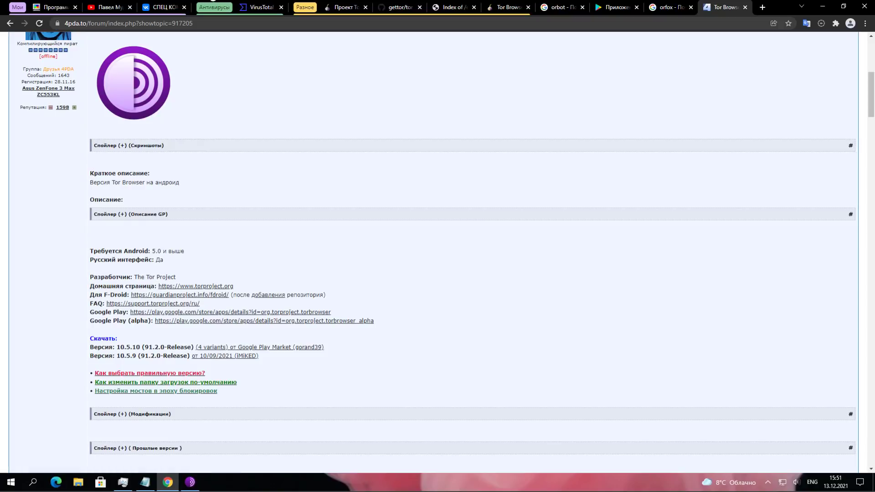
click(200, 26)
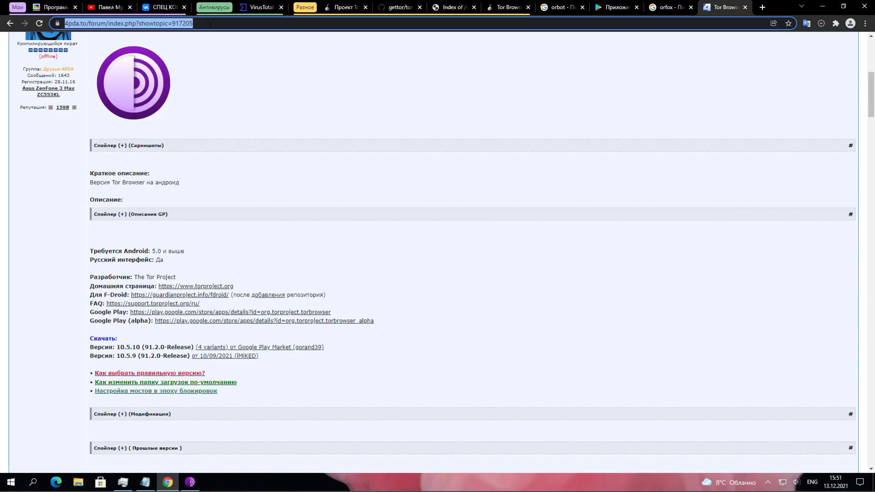
key(End)
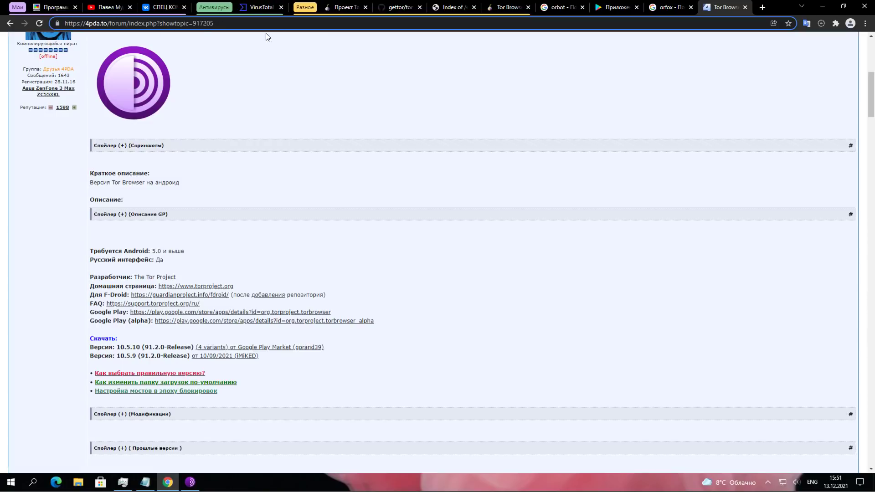
click(667, 7)
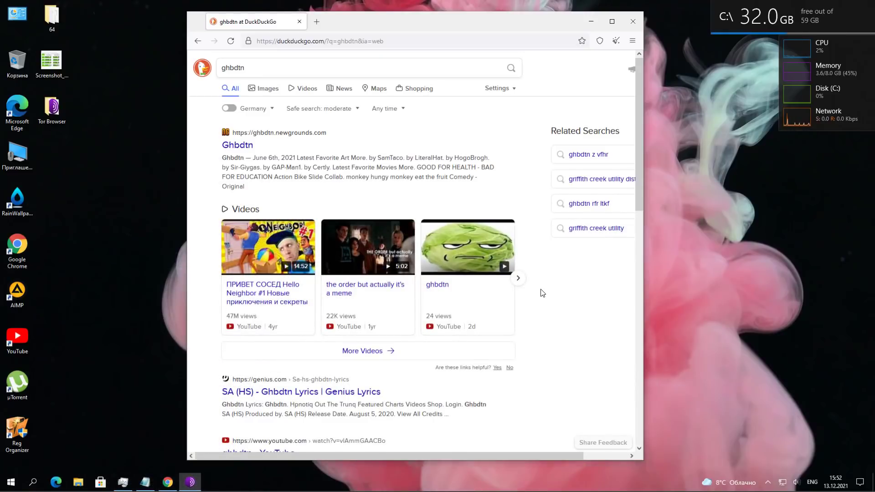
Close Tor Browser and open the Tor Browser folder from the desktop
click(635, 24)
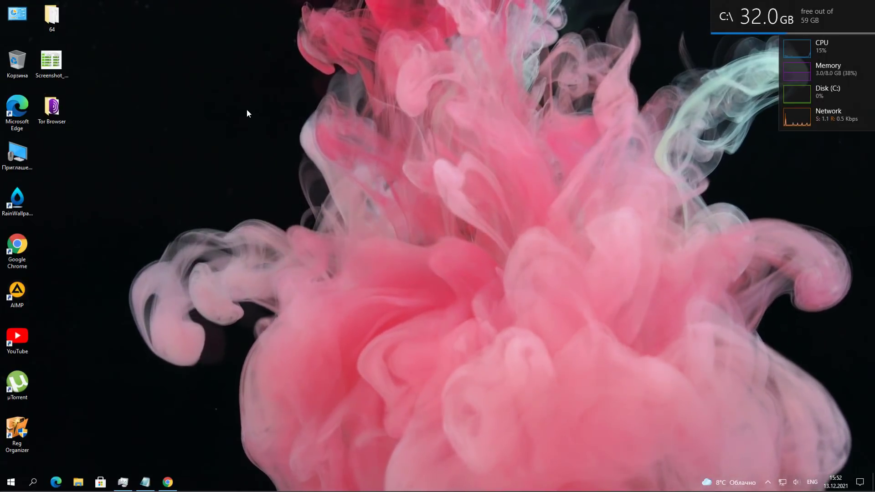
double_click(52, 113)
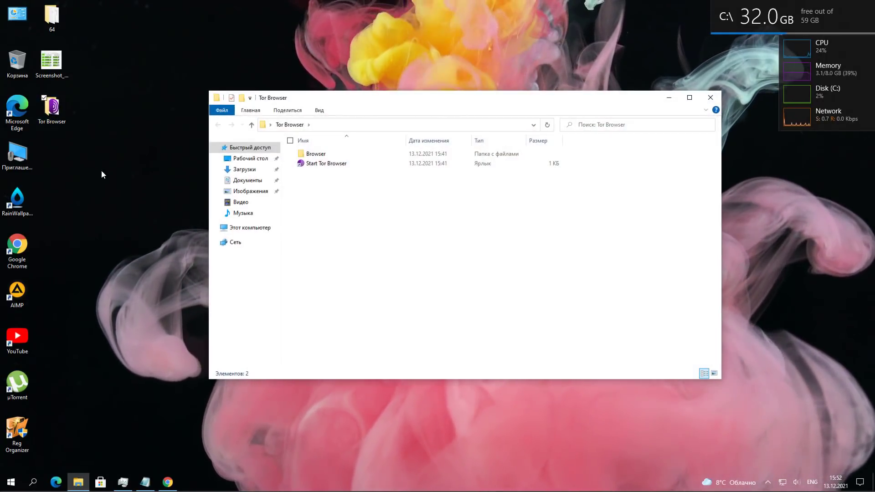
Open the torrc file from the Browser\TorBrowser\Data\Tor folder in Notepad (Блокнот)
double_click(315, 154)
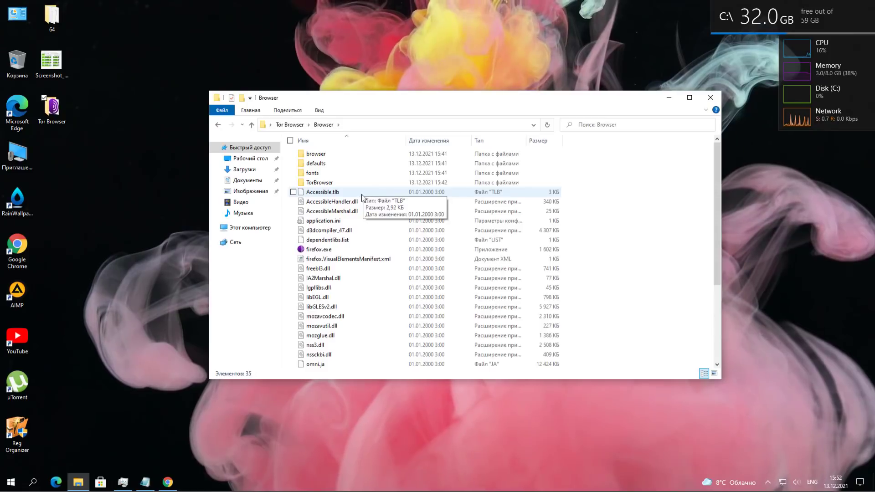
double_click(318, 182)
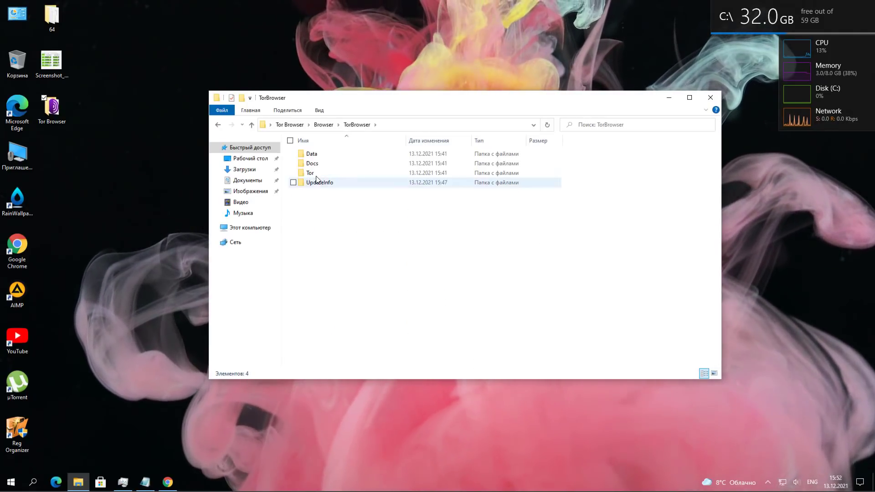
double_click(312, 154)
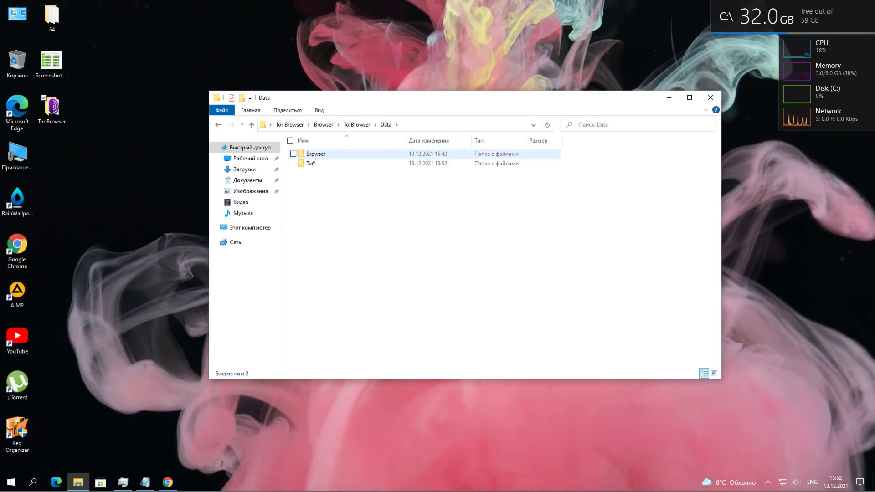
double_click(310, 163)
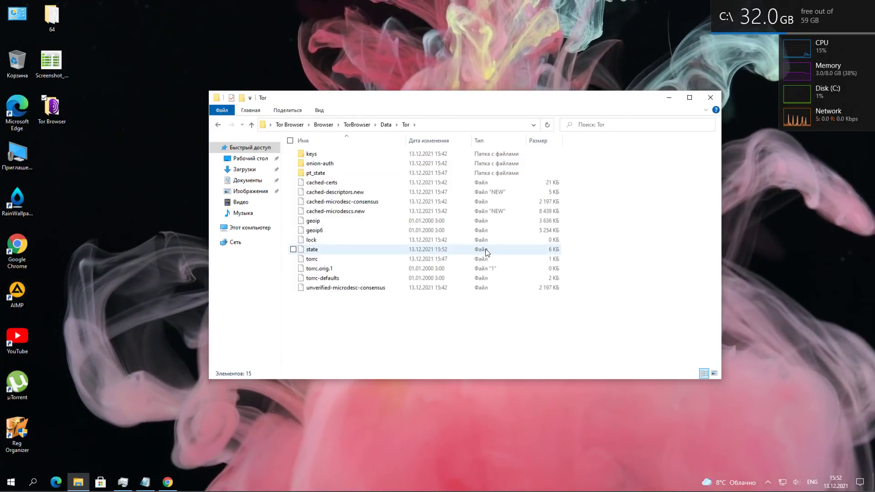
double_click(312, 260)
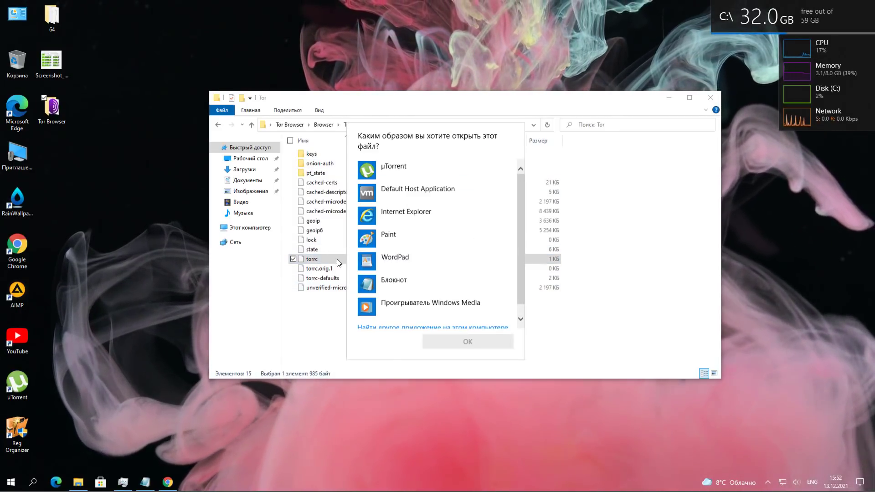
click(431, 292)
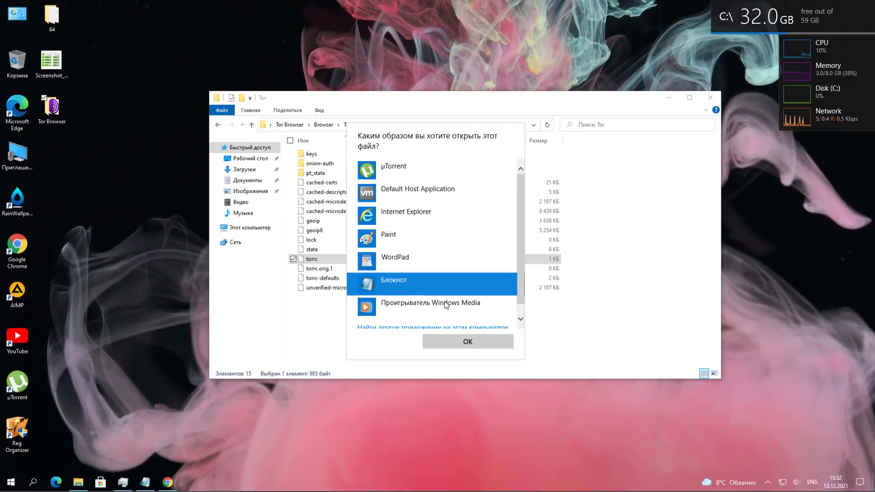
click(459, 343)
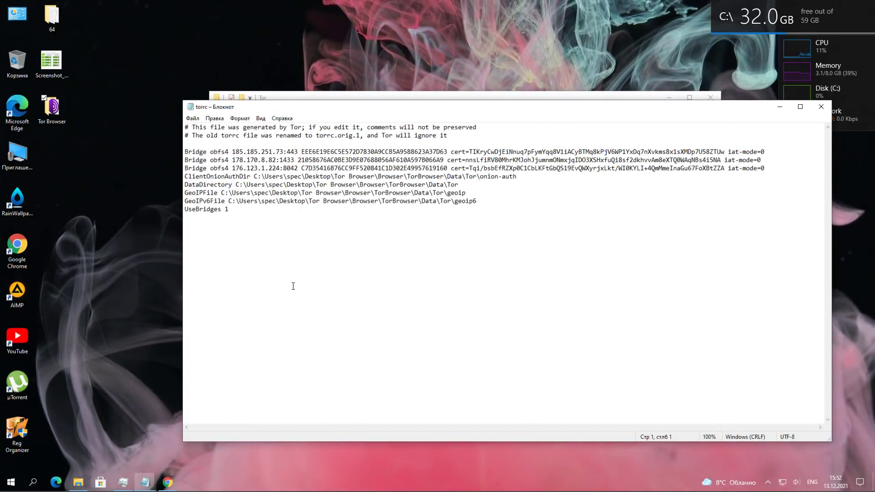
Add the line ExitNodes {NL} at the end of the torrc file, then save and close it
drag(185, 152, 239, 206)
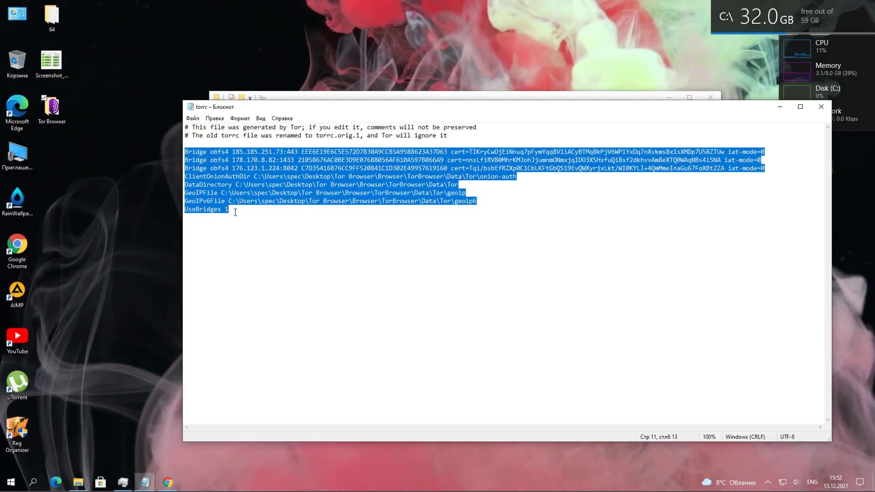
click(233, 214)
key(Return)
key(Return)
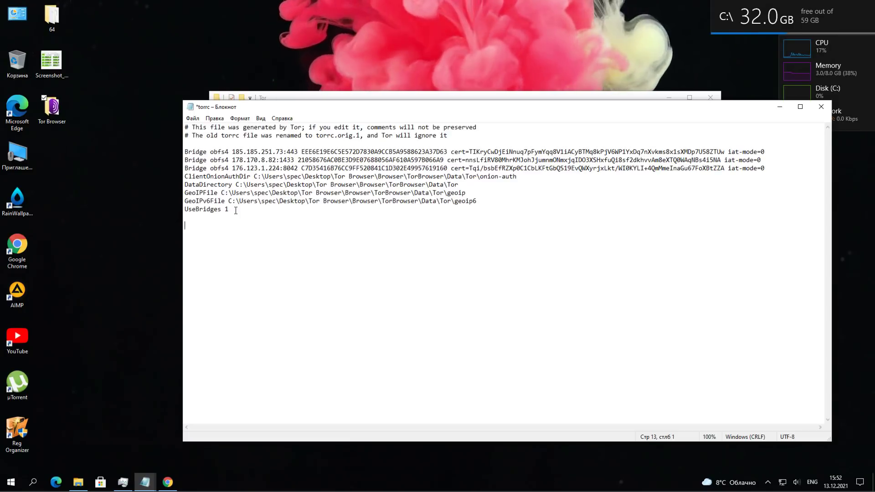
text(ExitNodes {})
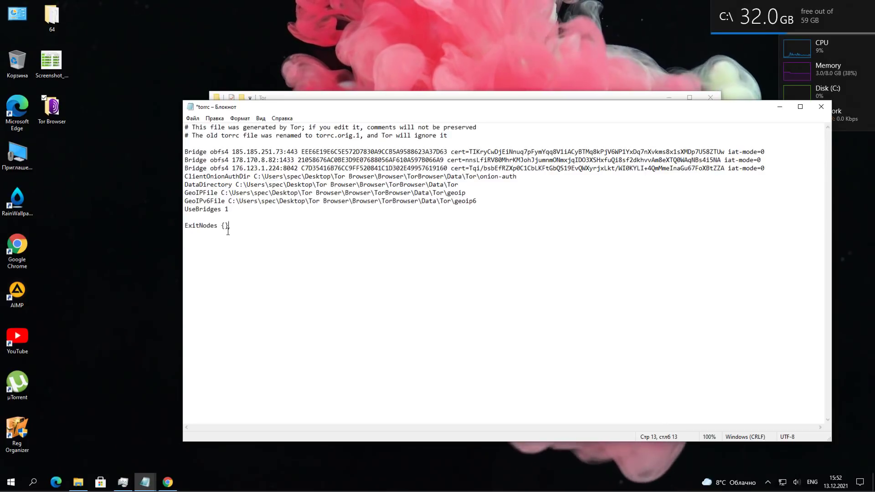
key(Left)
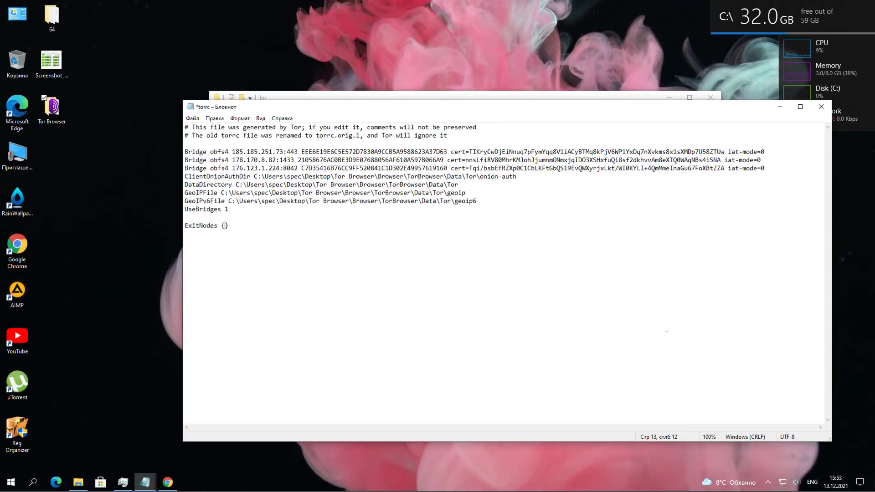
text(nl)
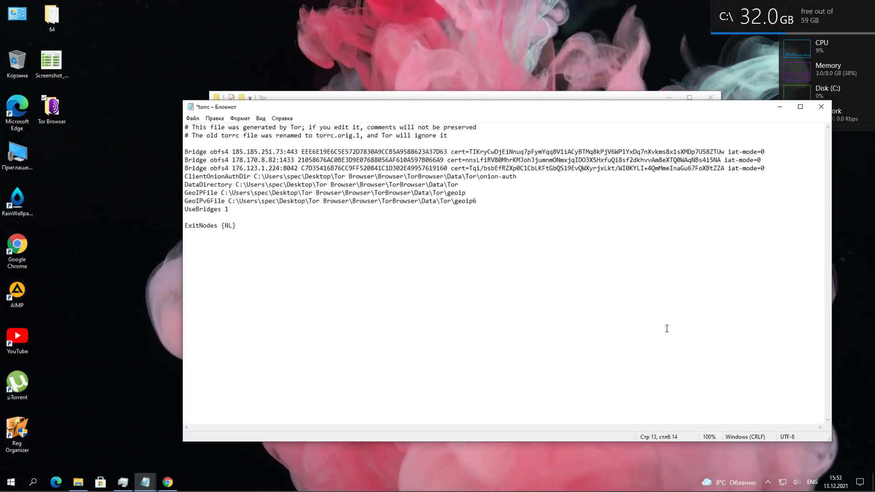
click(821, 106)
click(393, 250)
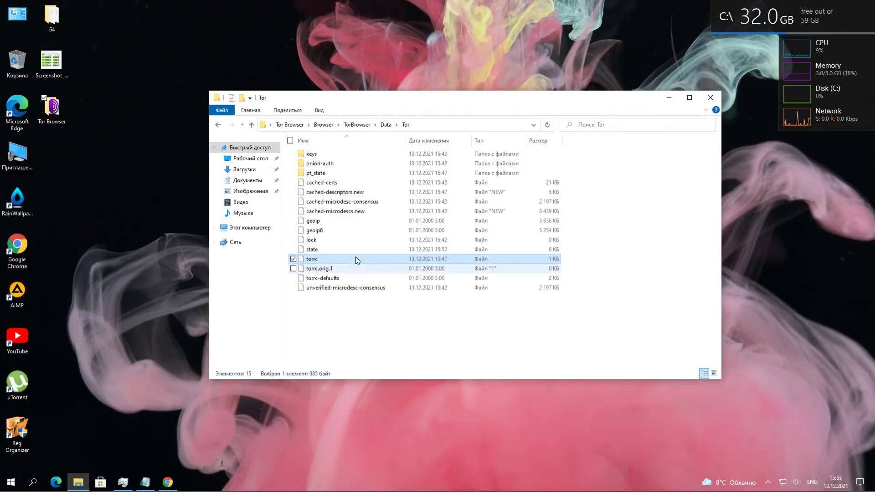
Open the Tor Browser folder from the desktop, launch Tor Browser, and search DuckDuckGo for "ip"
drag(523, 97, 523, 115)
double_click(52, 107)
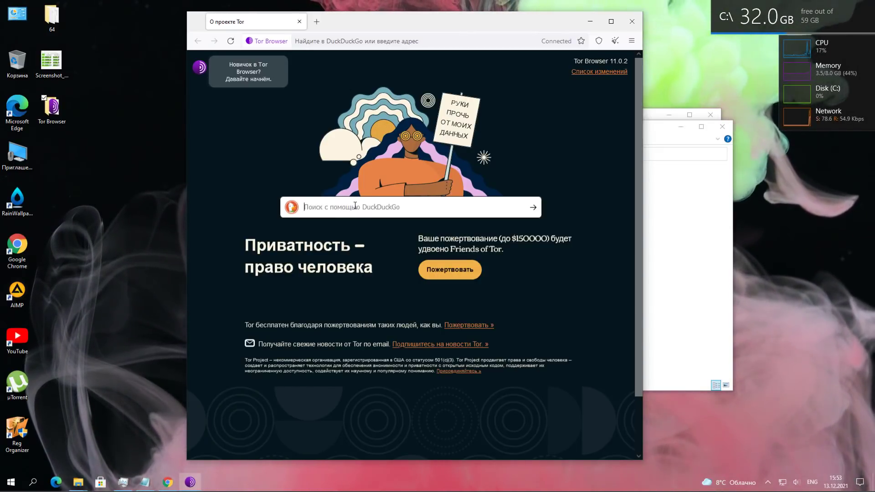
text(ip)
key(Return)
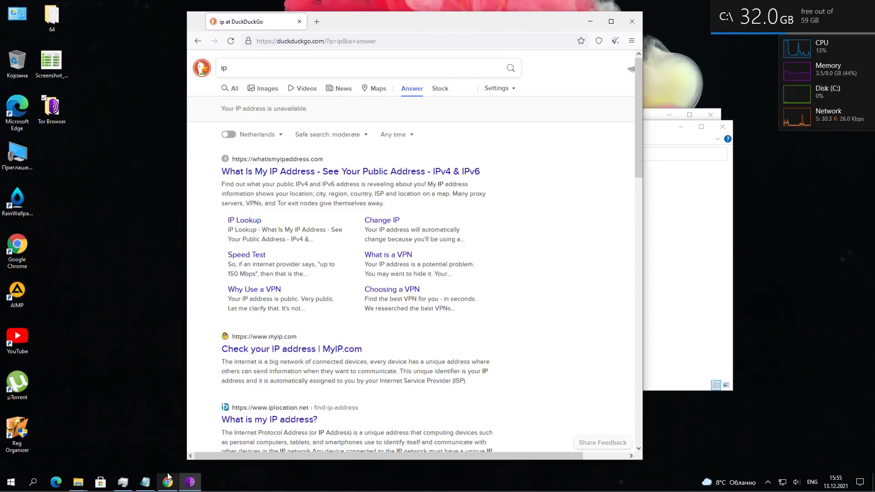
Close Tor Browser and reopen the torrc file from the Tor data folder in Notepad (Блокнот)
click(631, 21)
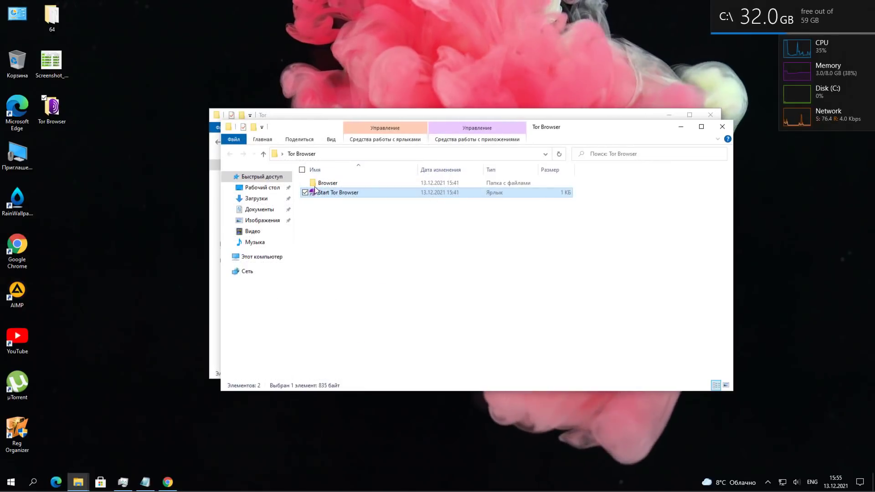
click(453, 113)
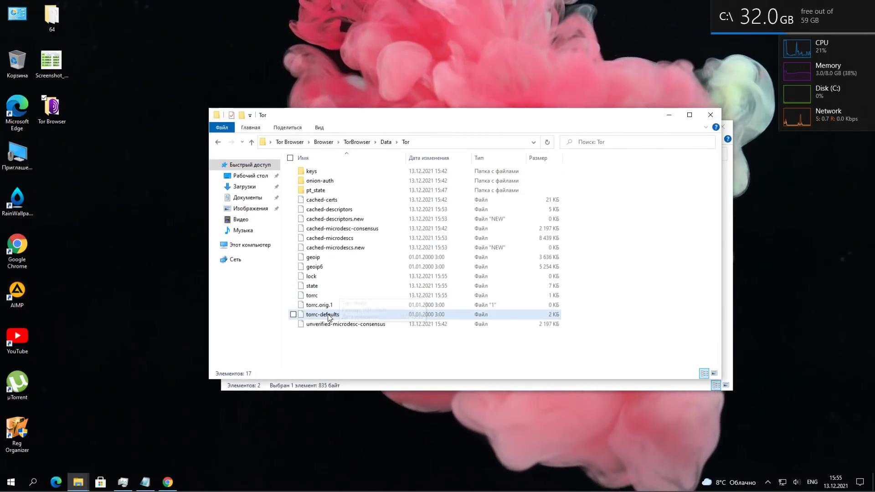
double_click(319, 296)
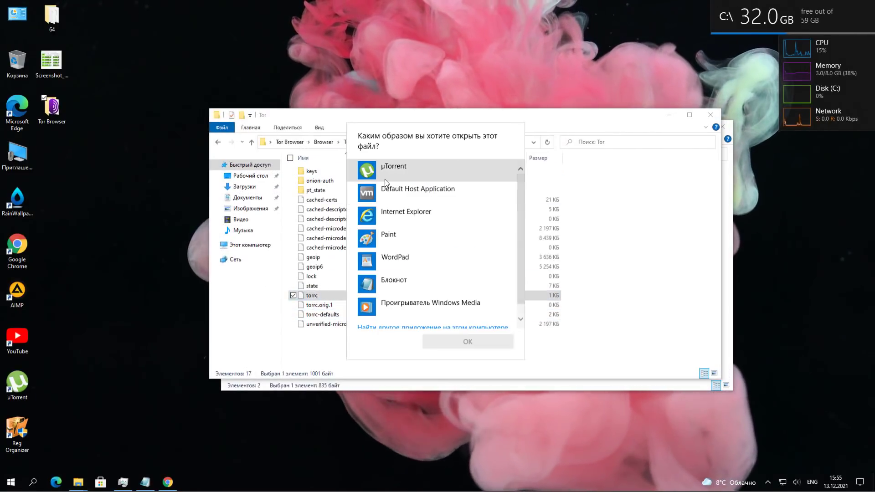
click(390, 283)
click(467, 342)
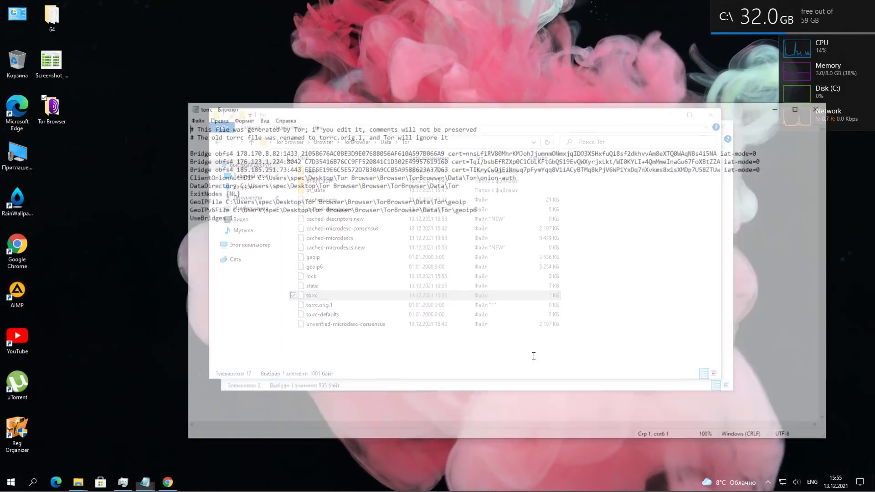
Delete the ExitNodes {NL} line from the torrc file, then save and close it
drag(236, 193, 184, 192)
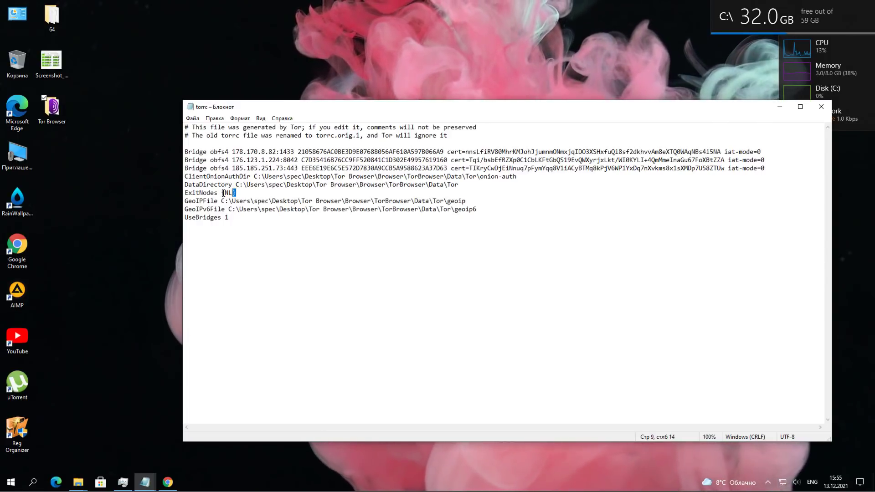
key(Delete)
key(BackSpace)
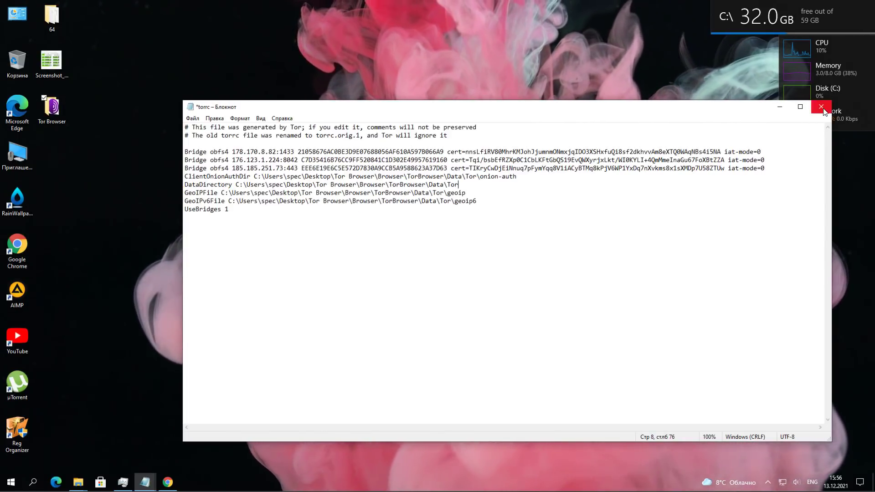
key(alt+F4)
click(383, 252)
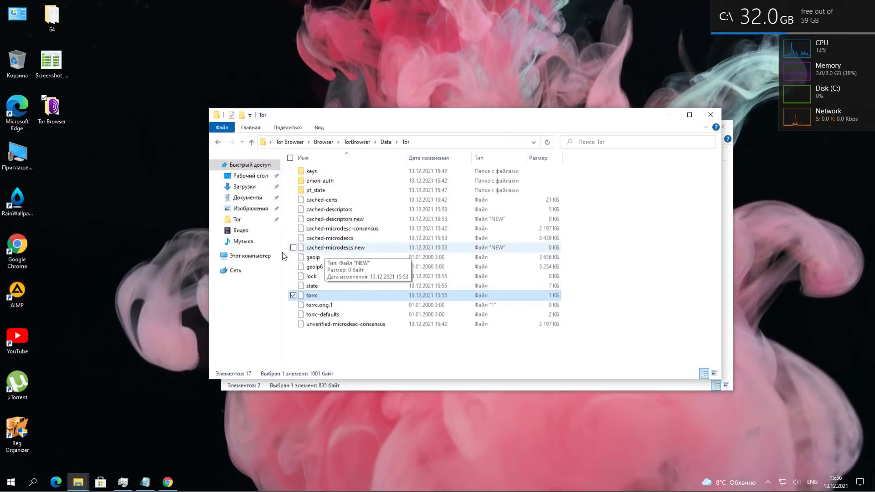
Launch Tor Browser from the Start Tor Browser shortcut in its folder and connect to the Tor network
click(360, 386)
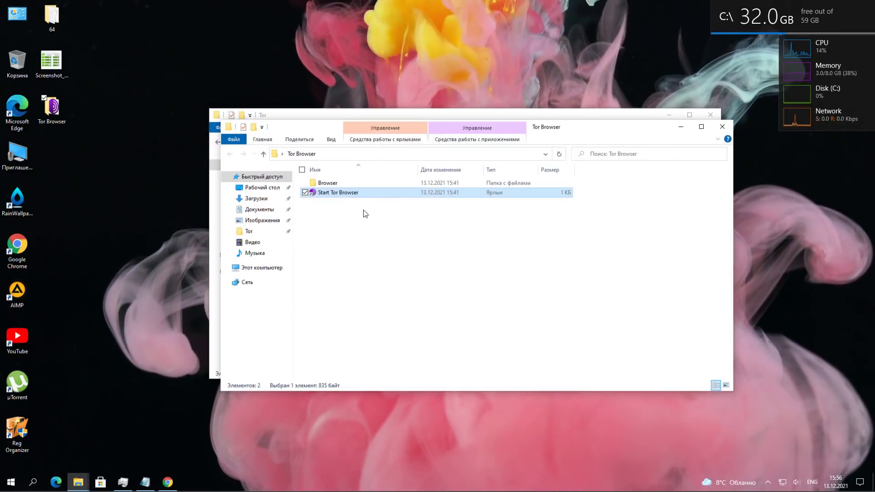
double_click(327, 193)
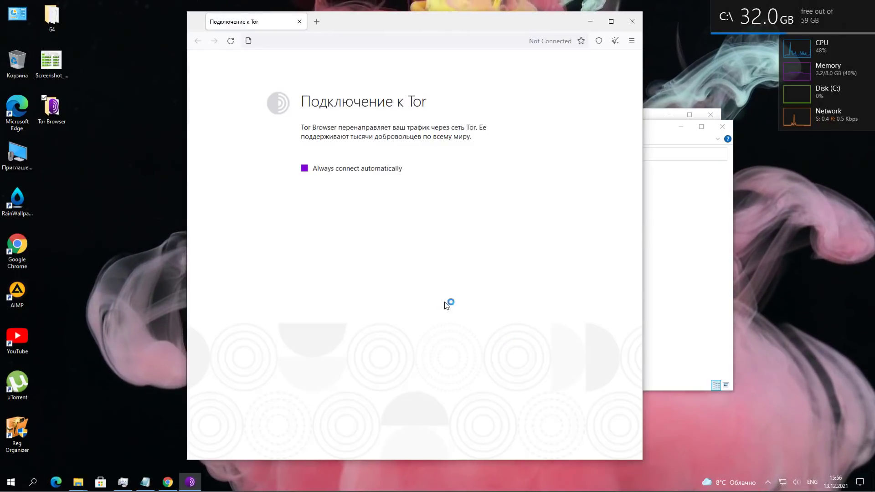
click(506, 192)
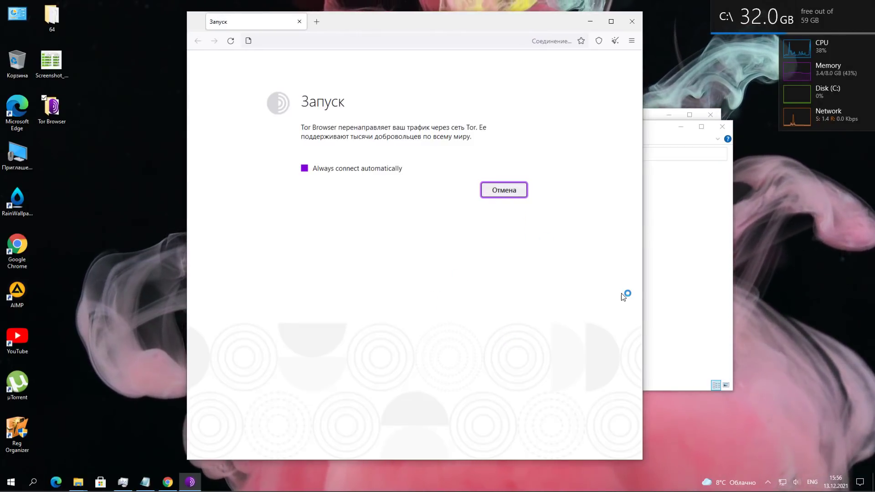